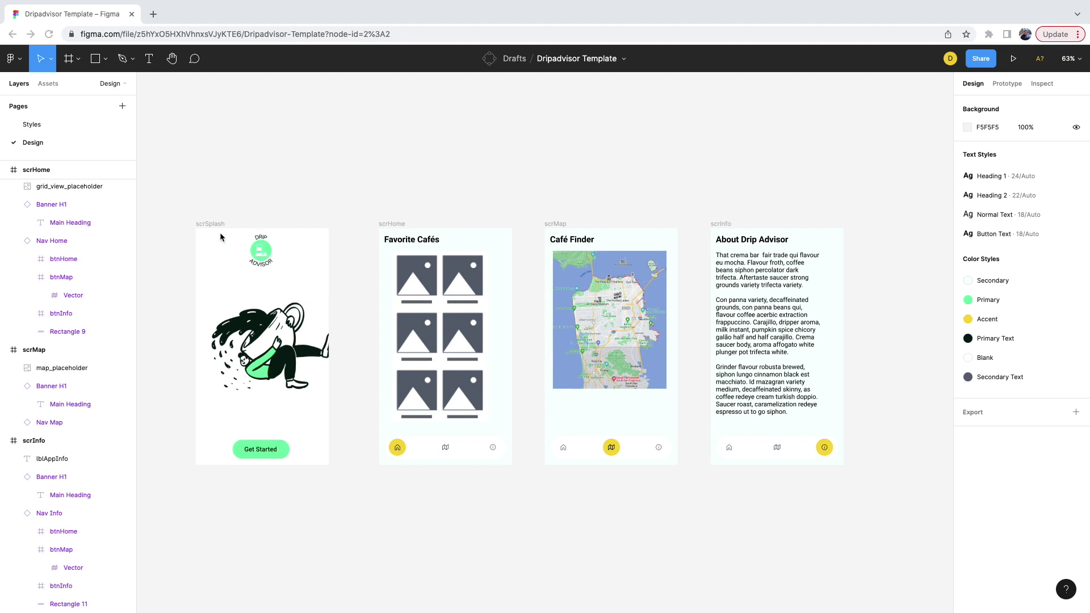
{"action": "scroll", "coordinate": [219, 233], "scroll_direction": "up", "scroll_amount": 5}
{"action": "scroll", "coordinate": [245, 309], "scroll_direction": "down", "scroll_amount": 1}
{"action": "scroll", "coordinate": [246, 309], "scroll_direction": "down", "scroll_amount": 1}
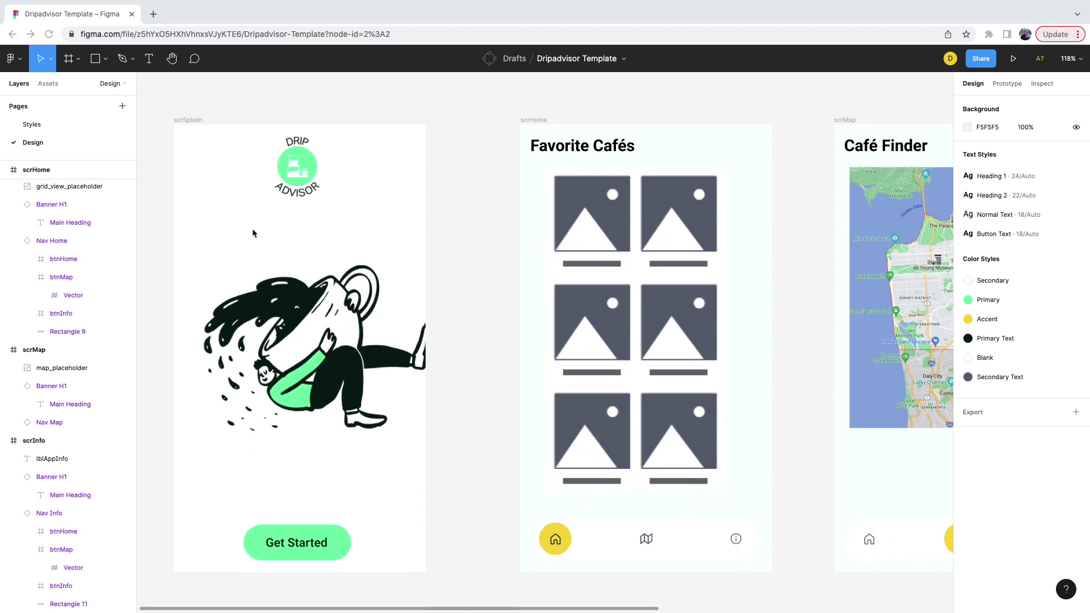
{"action": "scroll", "coordinate": [450, 283], "scroll_direction": "right", "scroll_amount": 3}
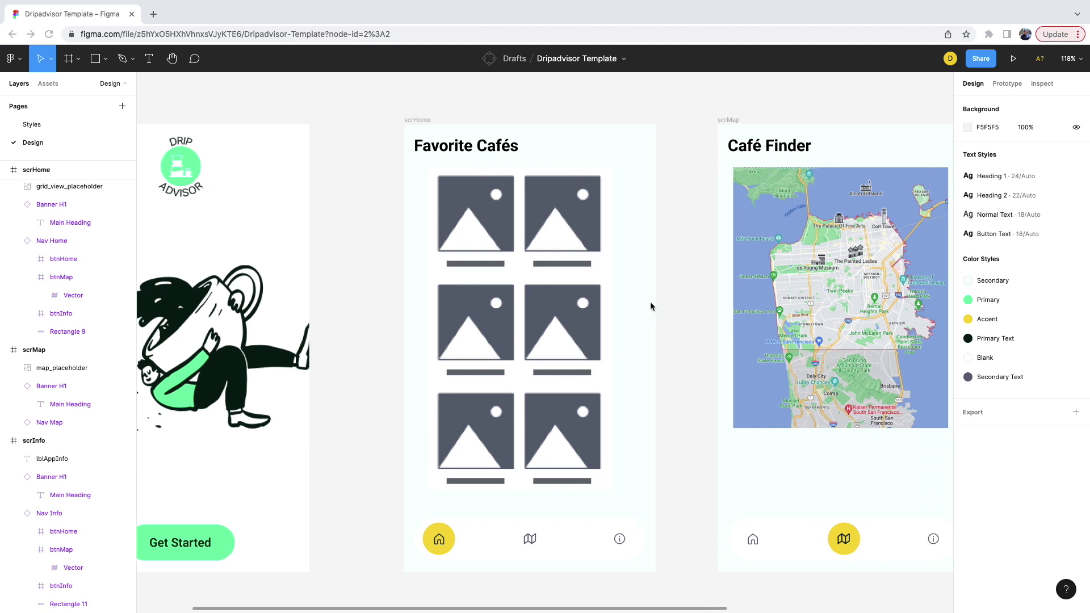
{"action": "scroll", "coordinate": [649, 302], "scroll_direction": "right", "scroll_amount": 3}
{"action": "scroll", "coordinate": [650, 301], "scroll_direction": "right", "scroll_amount": 3}
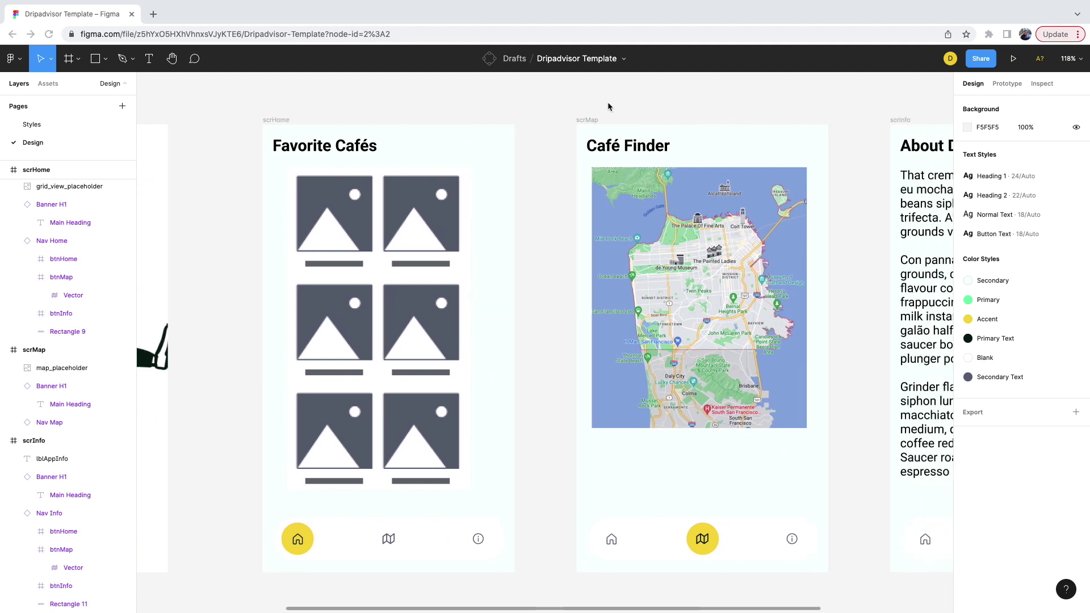
{"action": "scroll", "coordinate": [660, 184], "scroll_direction": "right", "scroll_amount": 3}
{"action": "scroll", "coordinate": [660, 183], "scroll_direction": "right", "scroll_amount": 2}
{"action": "scroll", "coordinate": [660, 183], "scroll_direction": "right", "scroll_amount": 1}
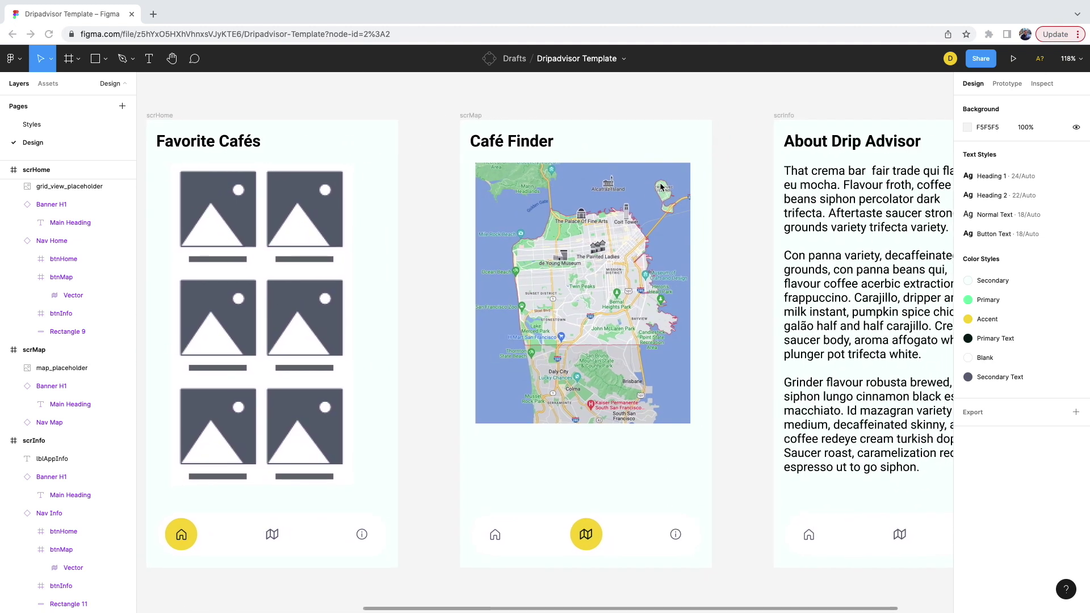
{"action": "scroll", "coordinate": [661, 289], "scroll_direction": "right", "scroll_amount": 3}
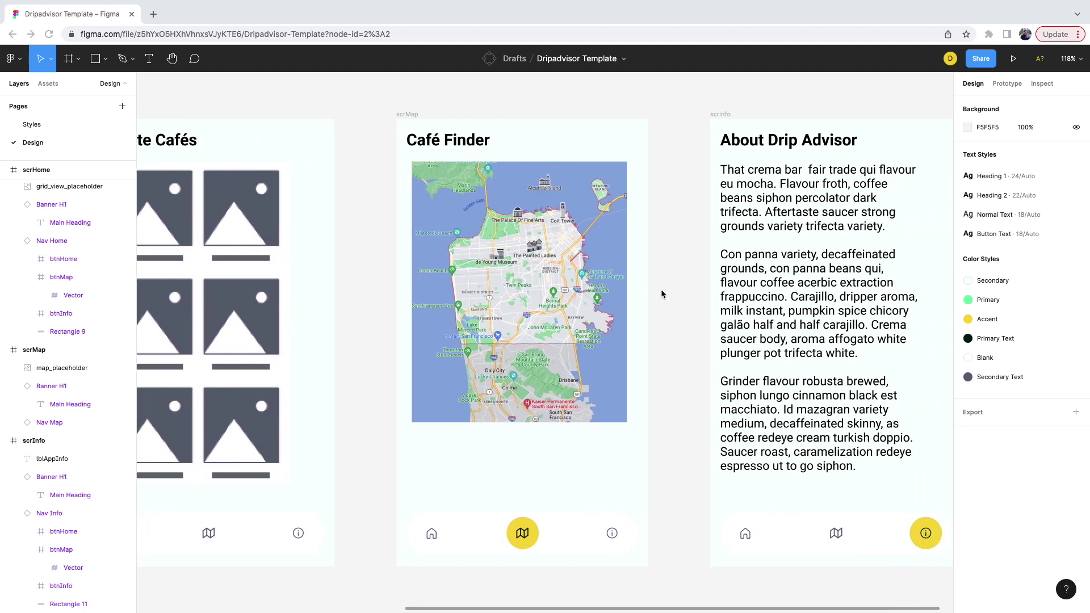
{"action": "scroll", "coordinate": [661, 289], "scroll_direction": "right", "scroll_amount": 3}
{"action": "scroll", "coordinate": [662, 289], "scroll_direction": "right", "scroll_amount": 3}
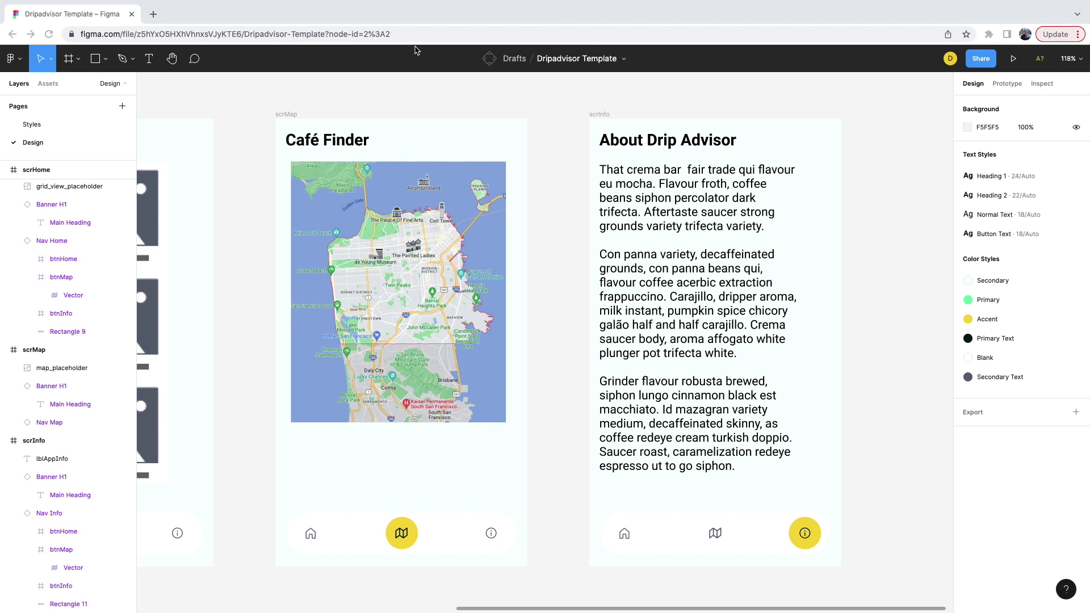
Select the Dripadvisor Figma file's URL in the browser address bar.
{"action": "left_click", "coordinate": [400, 35]}
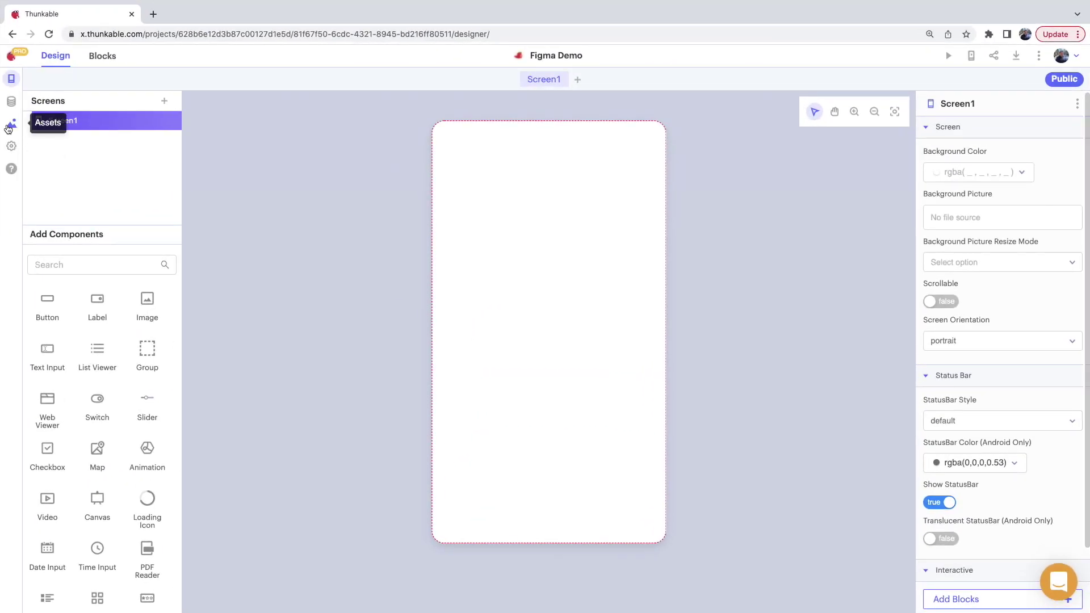
Paste the copied Figma link as a new Figma file under Assets and import its Design page.
{"action": "left_click", "coordinate": [11, 126]}
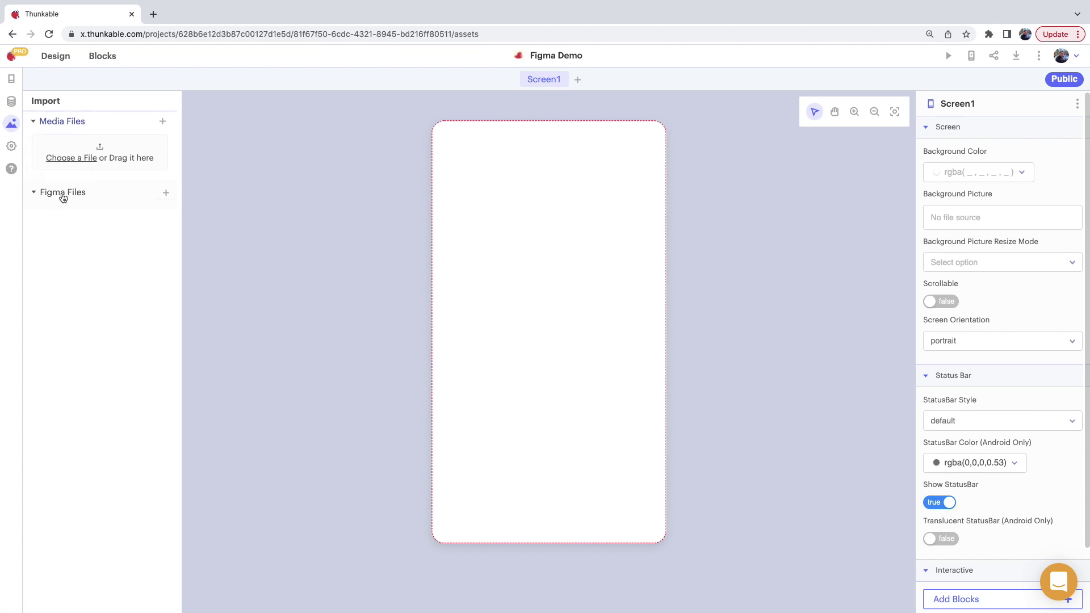
{"action": "left_click", "coordinate": [167, 194]}
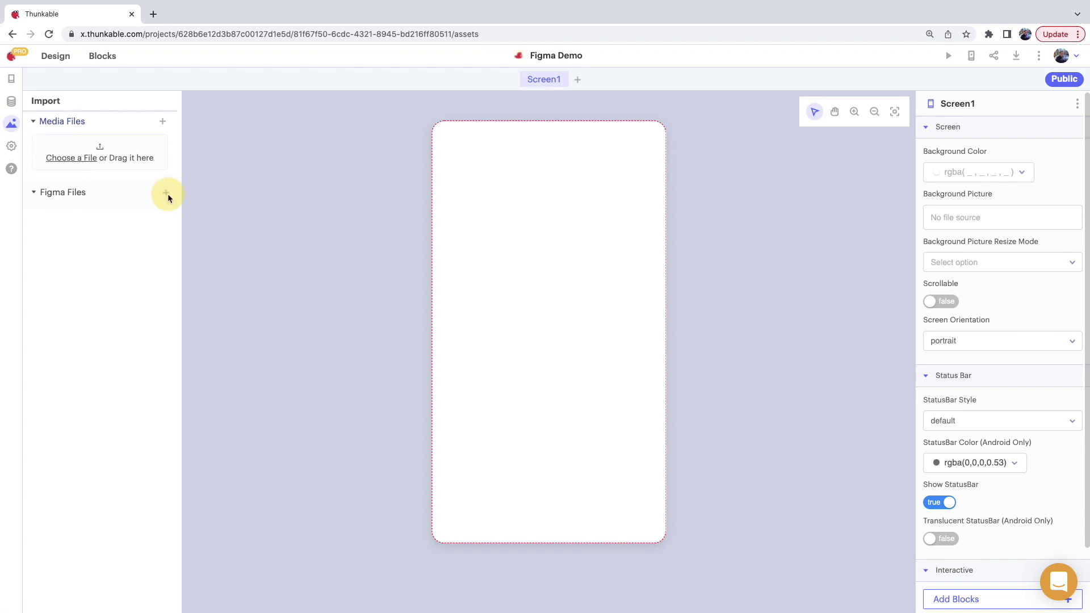
{"action": "left_click", "coordinate": [542, 147]}
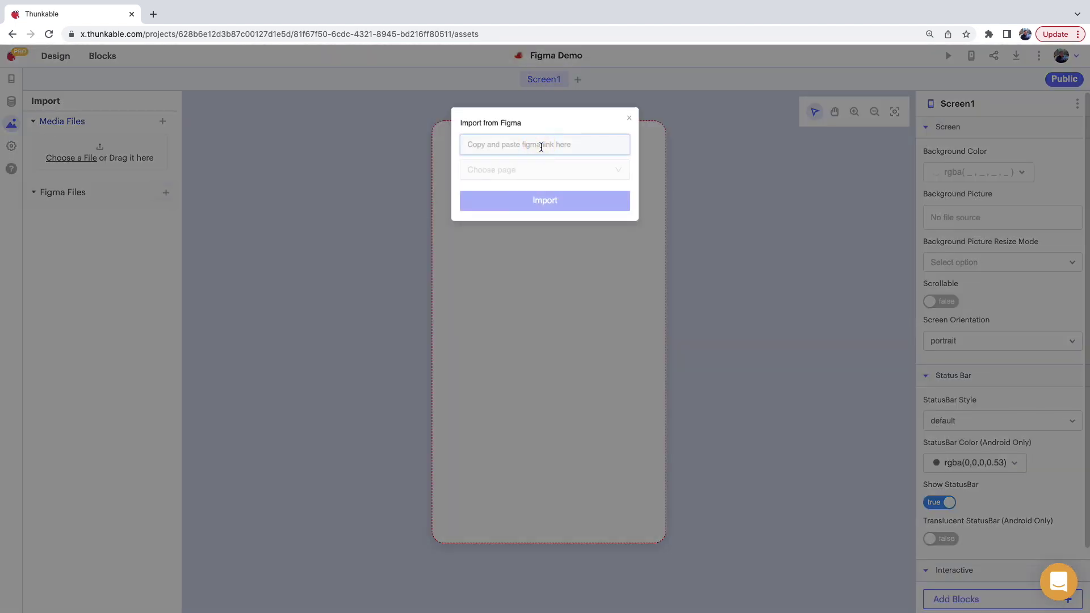
{"action": "key", "text": "ctrl+v"}
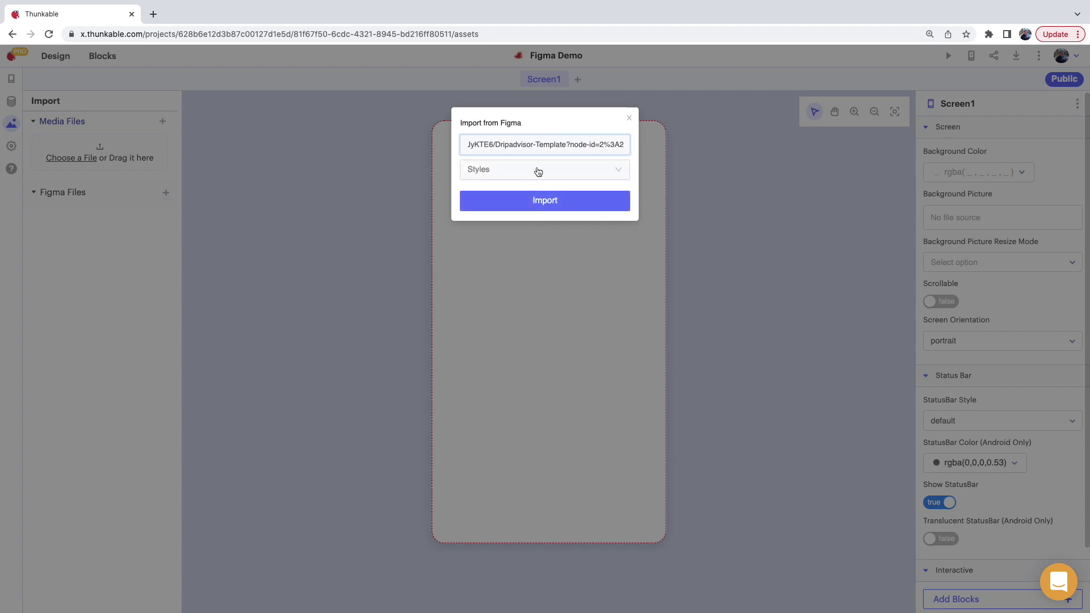
{"action": "left_click", "coordinate": [538, 171]}
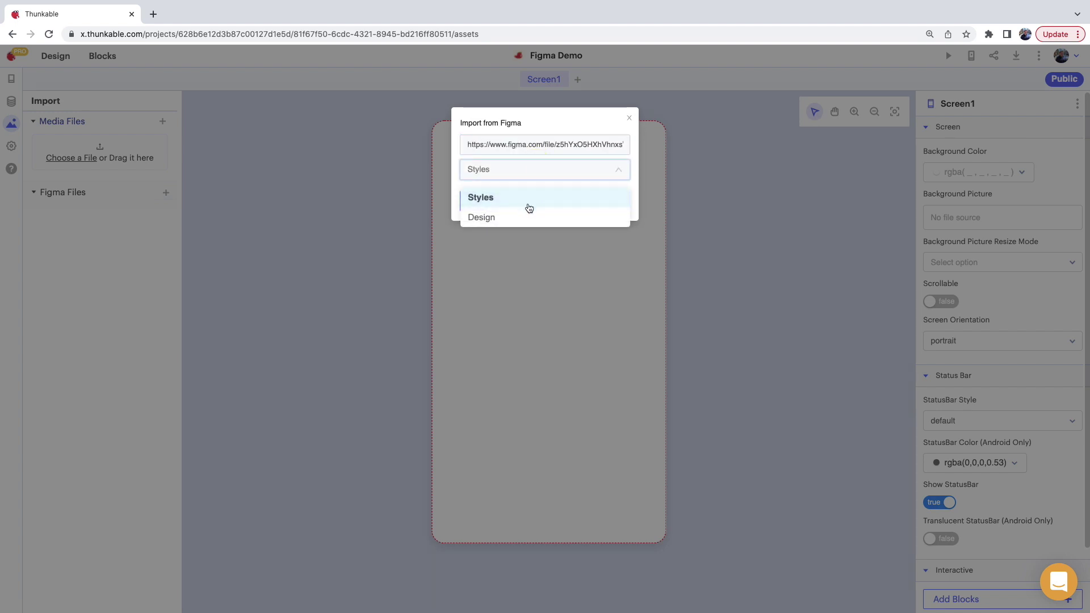
{"action": "left_click", "coordinate": [487, 219]}
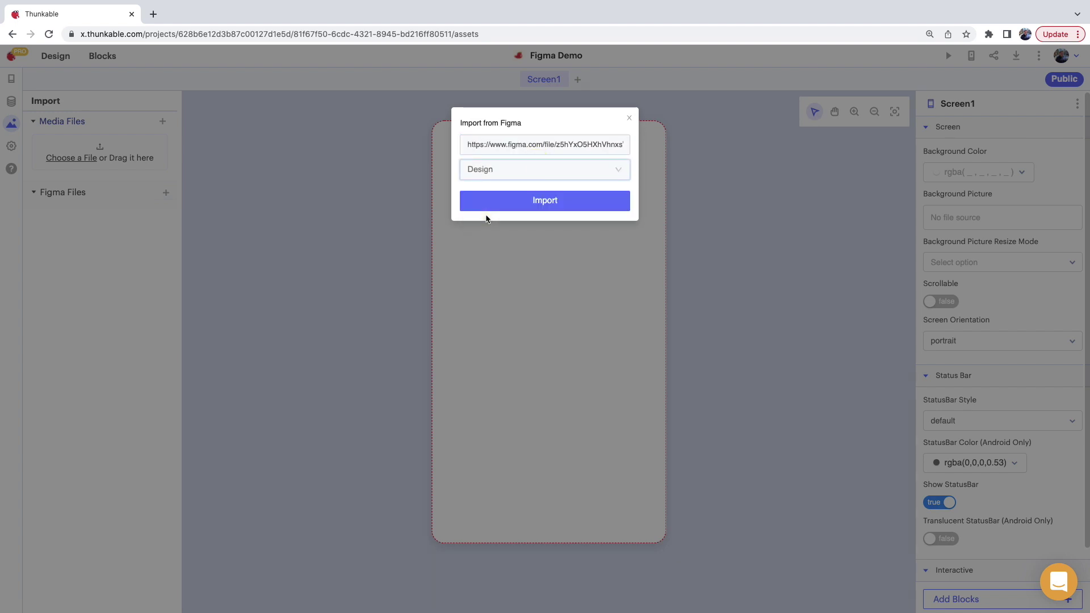
{"action": "left_click", "coordinate": [512, 208]}
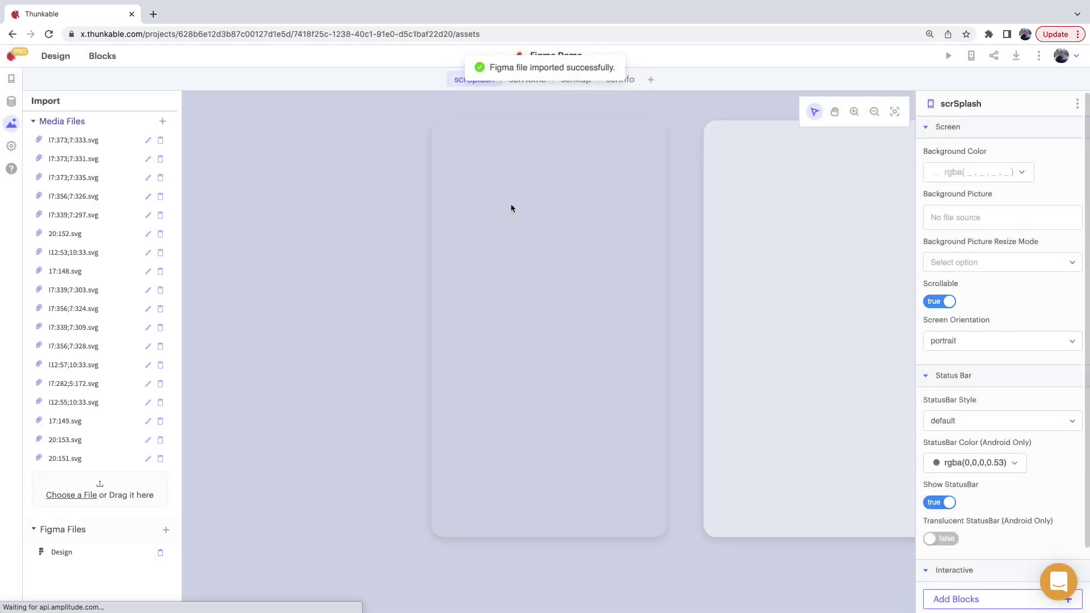
Zoom out and pan the designer canvas to view all four imported screens side by side.
{"action": "left_click", "coordinate": [10, 79]}
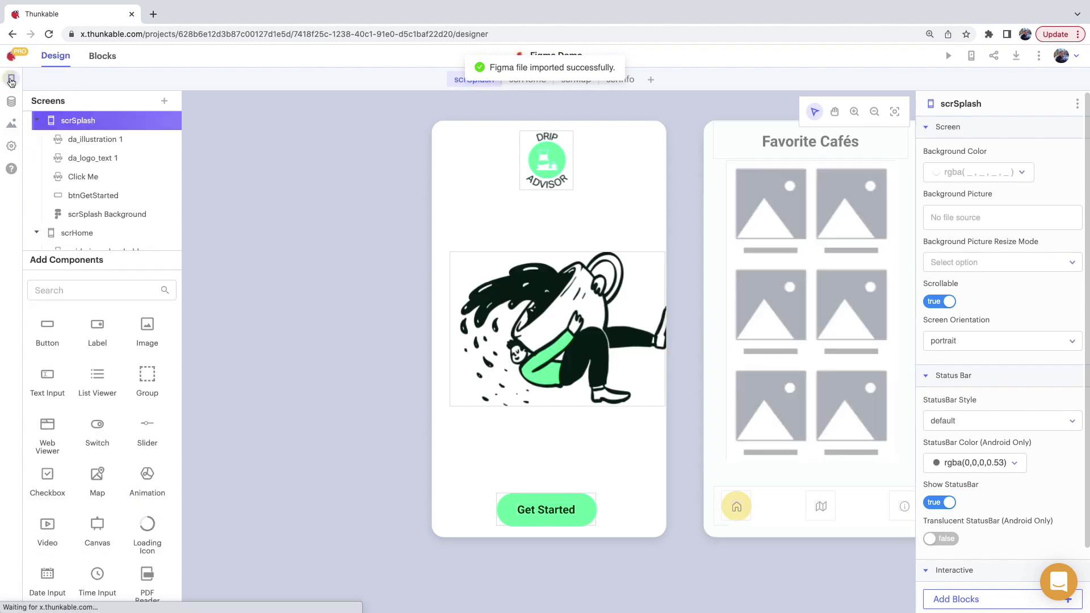
{"action": "left_click", "coordinate": [873, 113]}
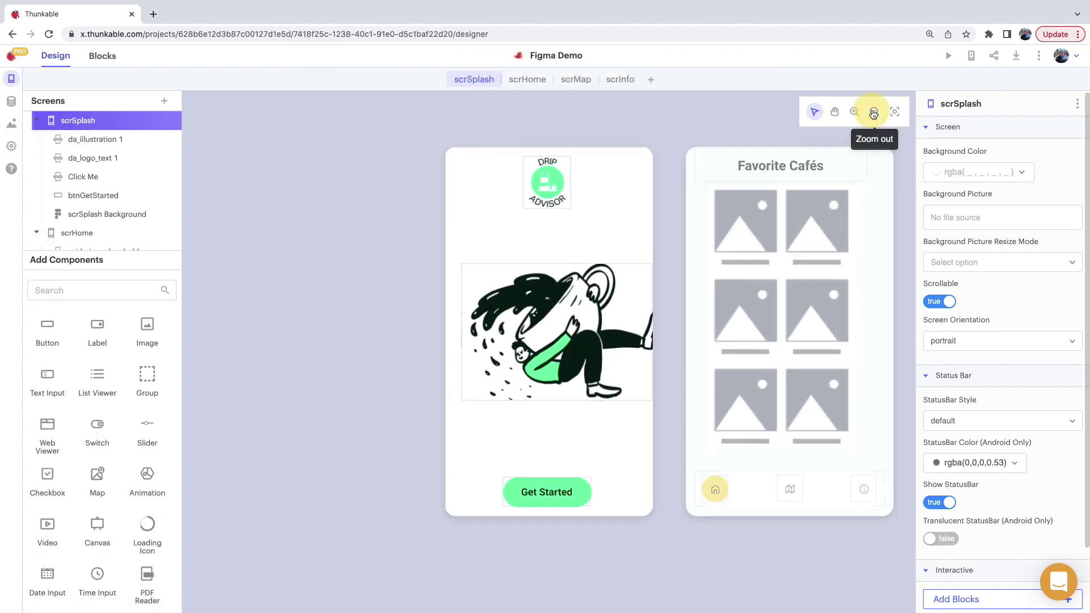
{"action": "left_click_drag", "start_coordinate": [780, 313], "coordinate": [326, 271]}
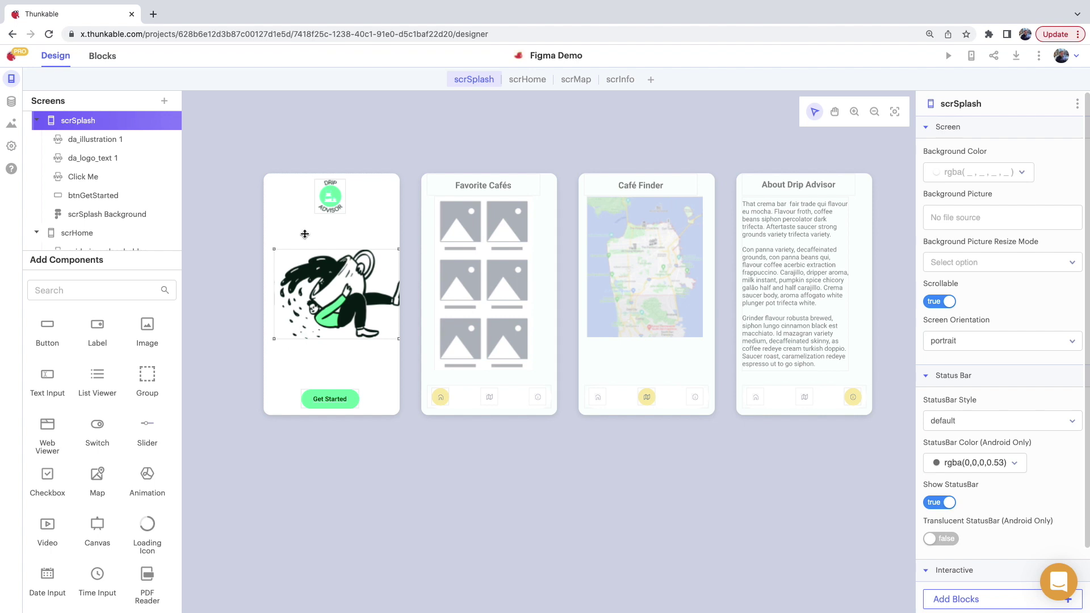
{"action": "left_click", "coordinate": [874, 112]}
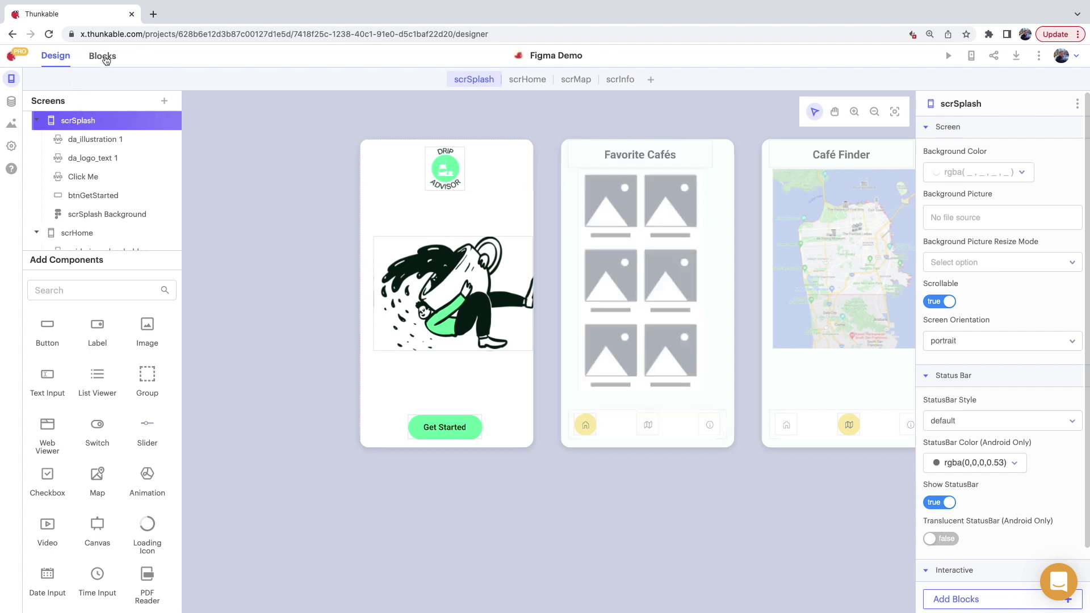
Add a 'when scrSplash Opens' block that waits 1 second, then navigates to scrHome.
{"action": "left_click", "coordinate": [102, 55]}
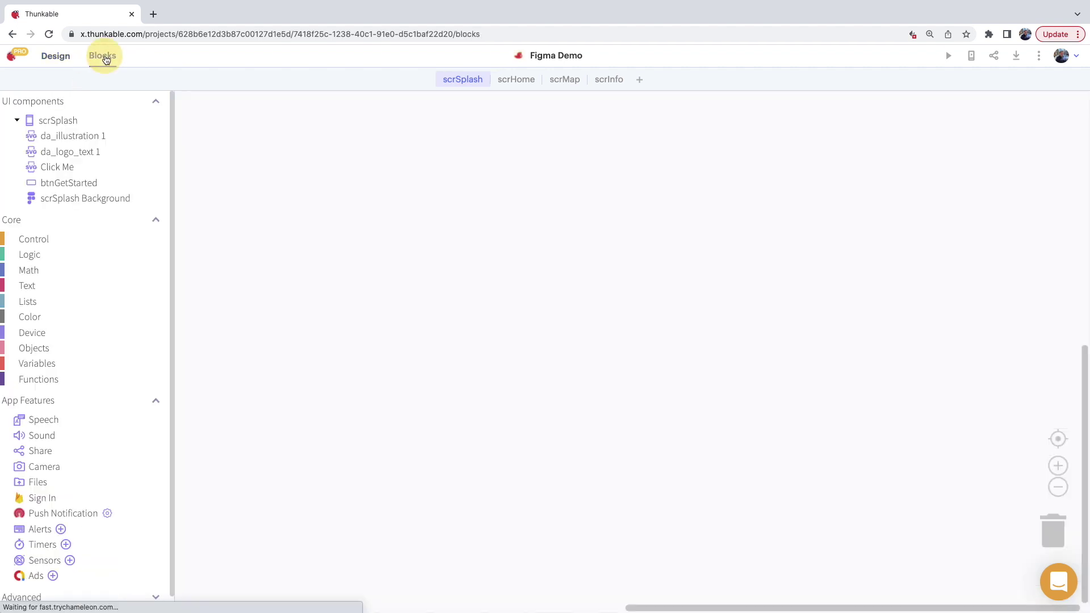
{"action": "left_click", "coordinate": [58, 120]}
{"action": "left_click_drag", "start_coordinate": [247, 112], "coordinate": [358, 162]}
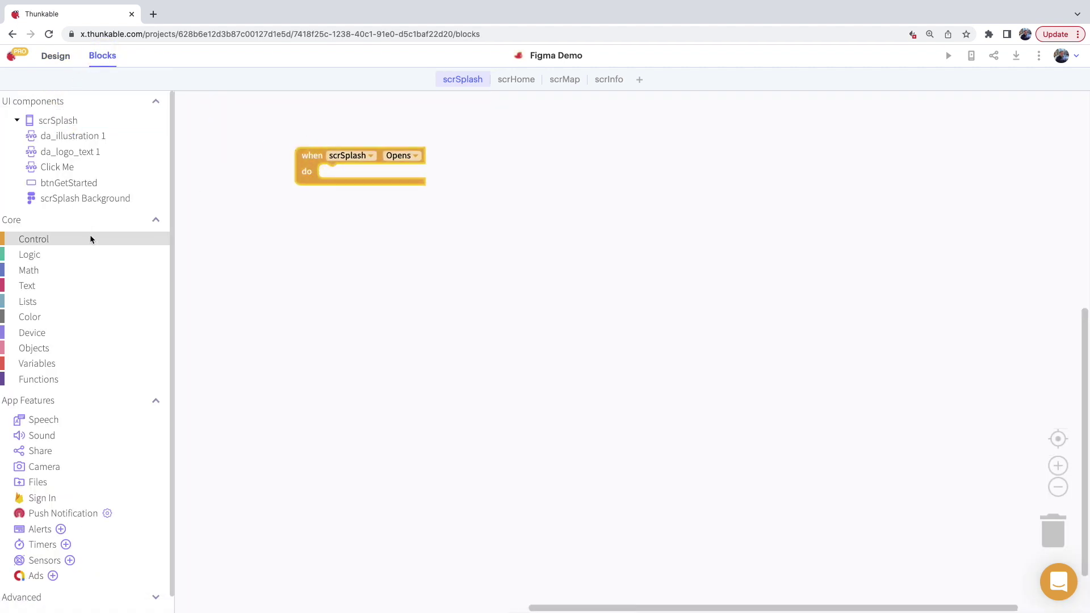
{"action": "left_click", "coordinate": [34, 239]}
{"action": "left_click_drag", "start_coordinate": [201, 281], "coordinate": [341, 179]}
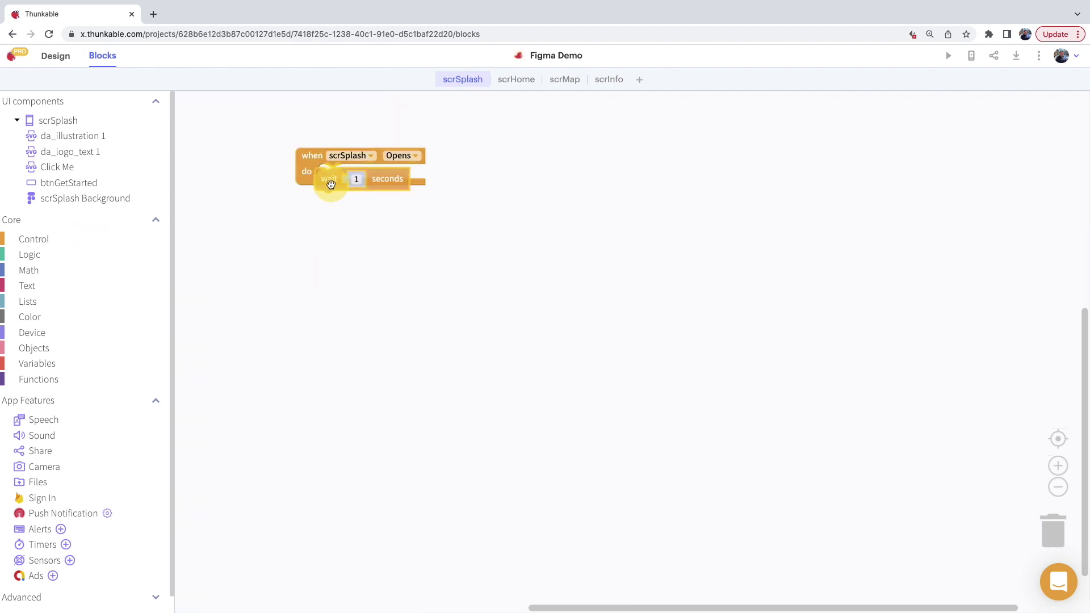
{"action": "left_click", "coordinate": [34, 239]}
{"action": "left_click_drag", "start_coordinate": [214, 106], "coordinate": [338, 199]}
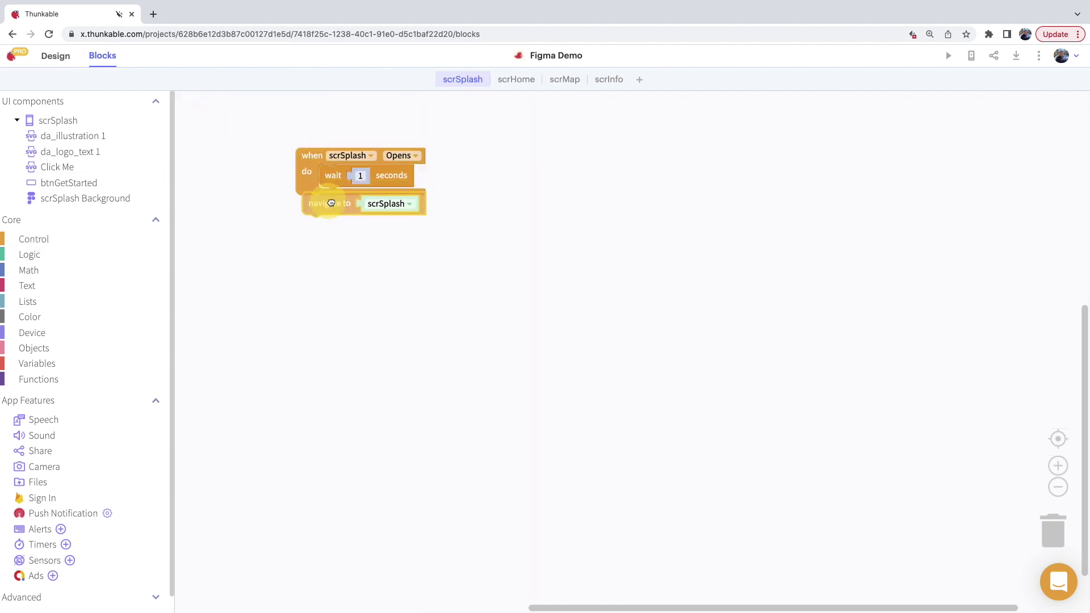
{"action": "left_click", "coordinate": [424, 198]}
{"action": "left_click", "coordinate": [407, 226]}
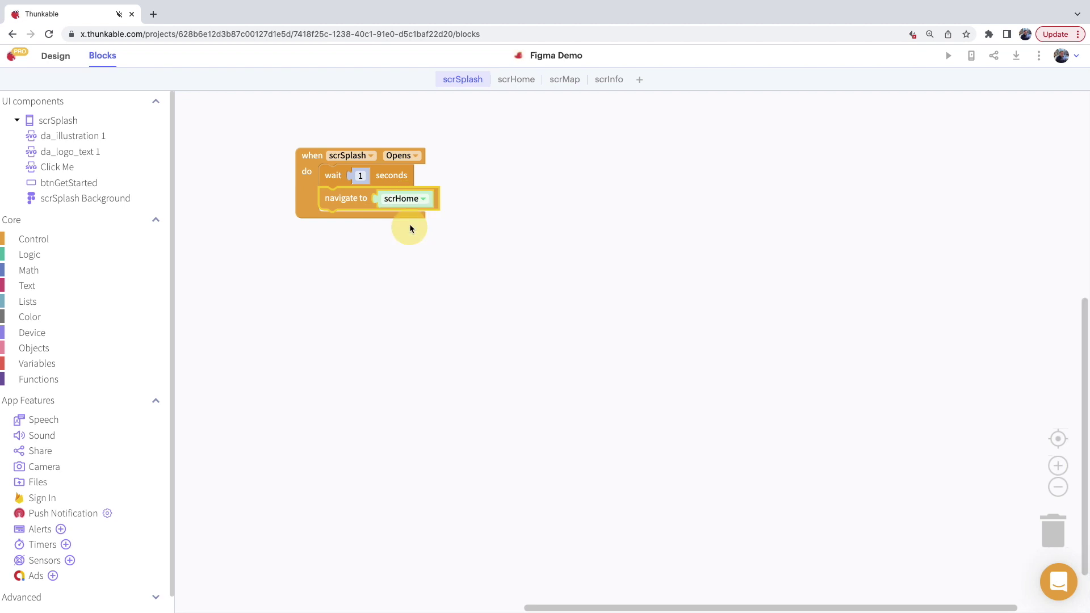
{"action": "left_click", "coordinate": [55, 55]}
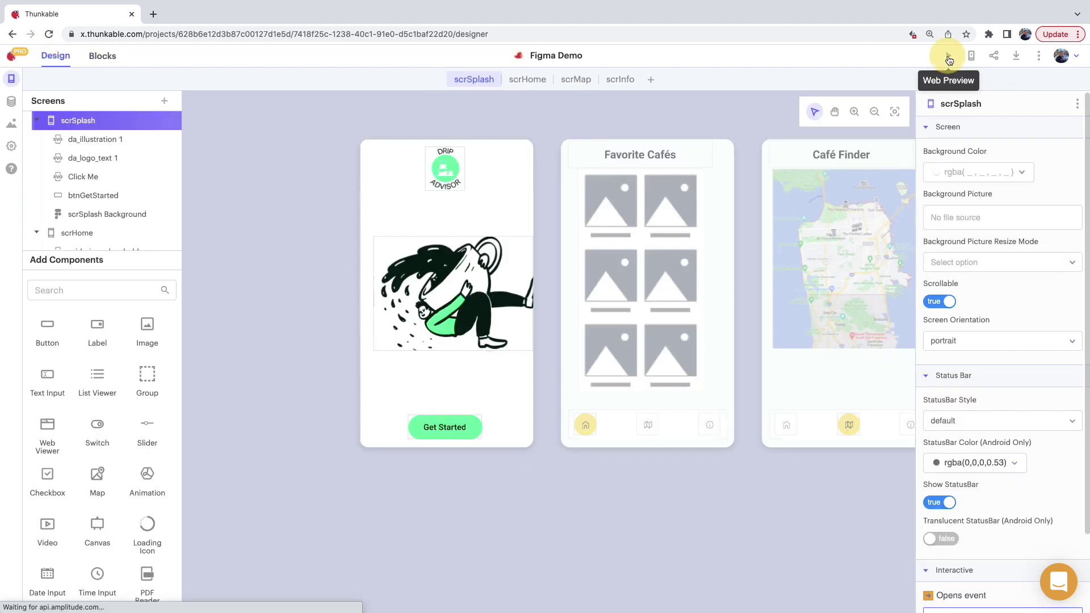
Run a web preview of the app, then go back to editing.
{"action": "left_click", "coordinate": [949, 56]}
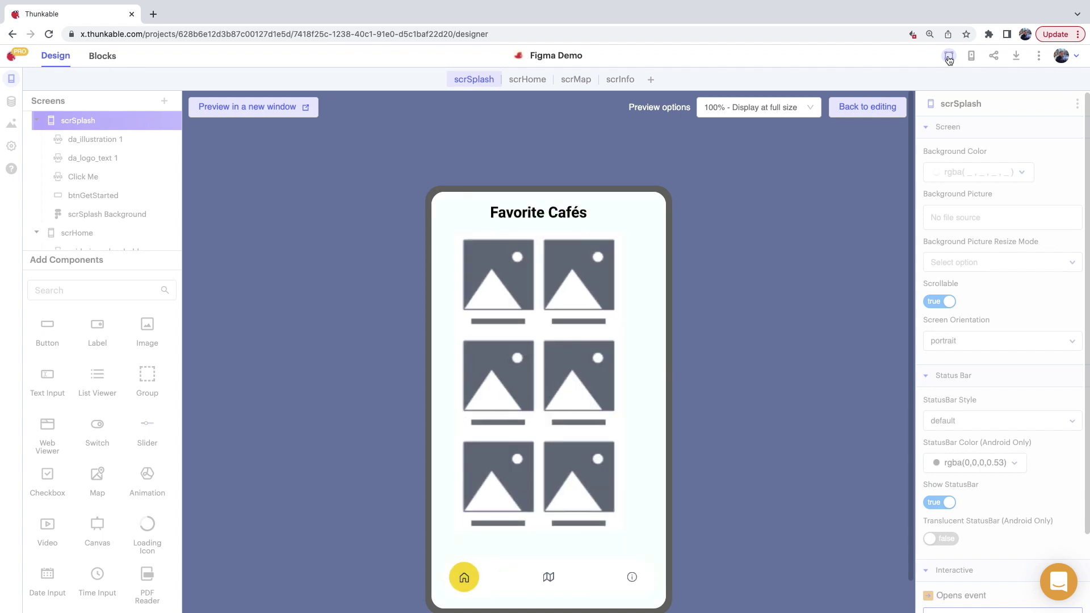
{"action": "left_click", "coordinate": [864, 109]}
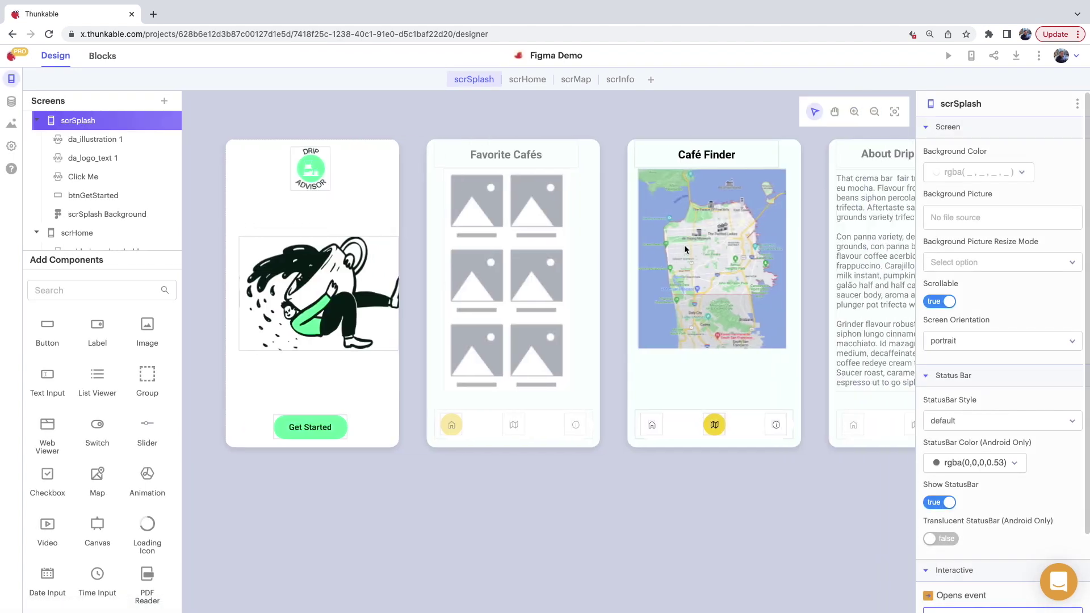
Assign the Map component to map_placeholder on Café Finder and check it in live preview.
{"action": "left_click", "coordinate": [685, 248]}
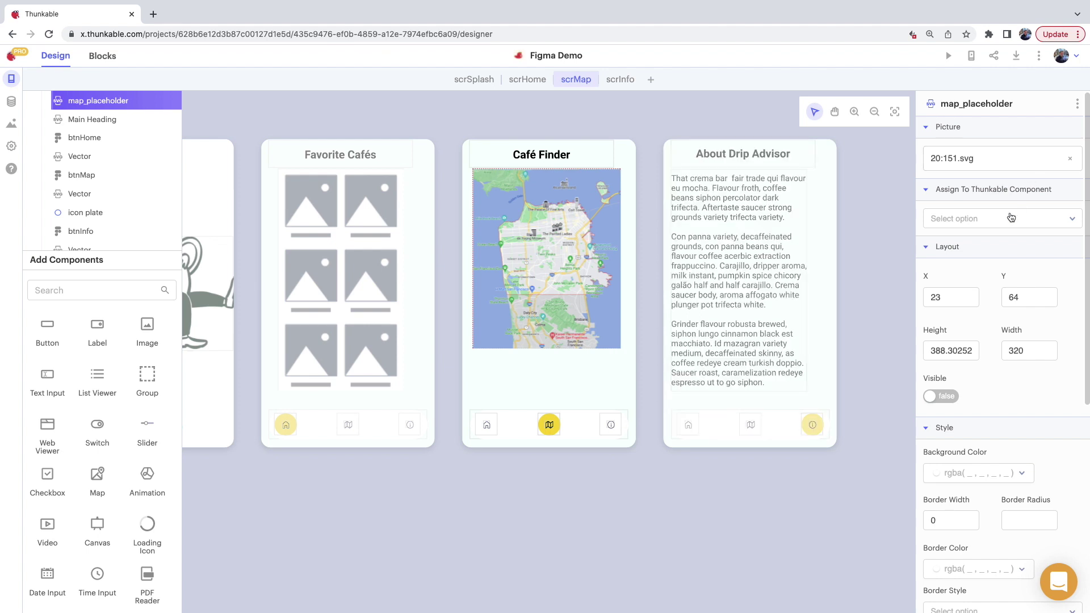
{"action": "left_click", "coordinate": [1003, 218]}
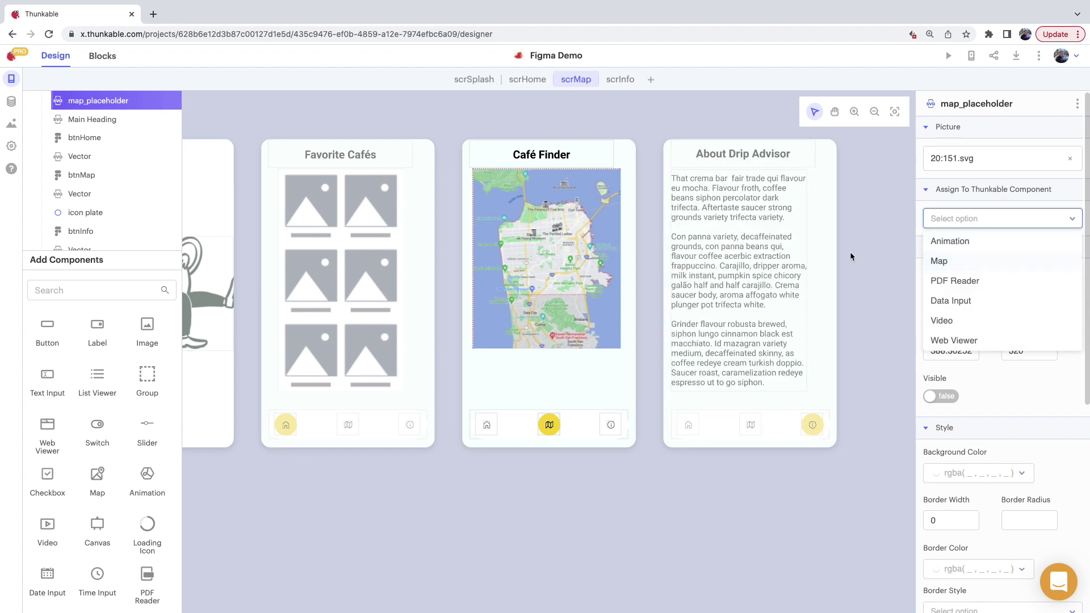
{"action": "left_click", "coordinate": [940, 262]}
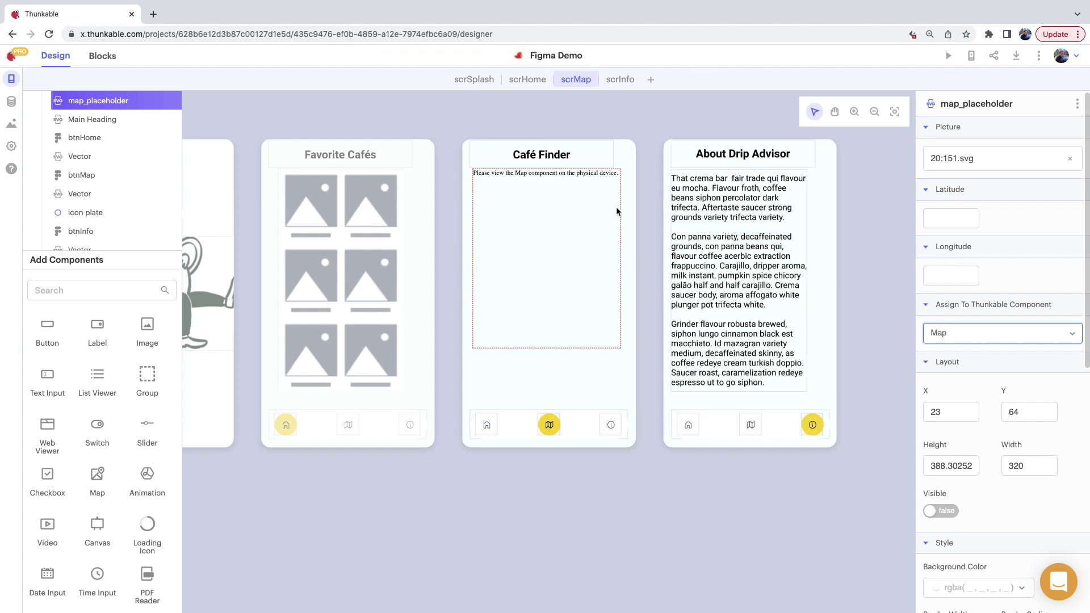
{"action": "left_click", "coordinate": [537, 177]}
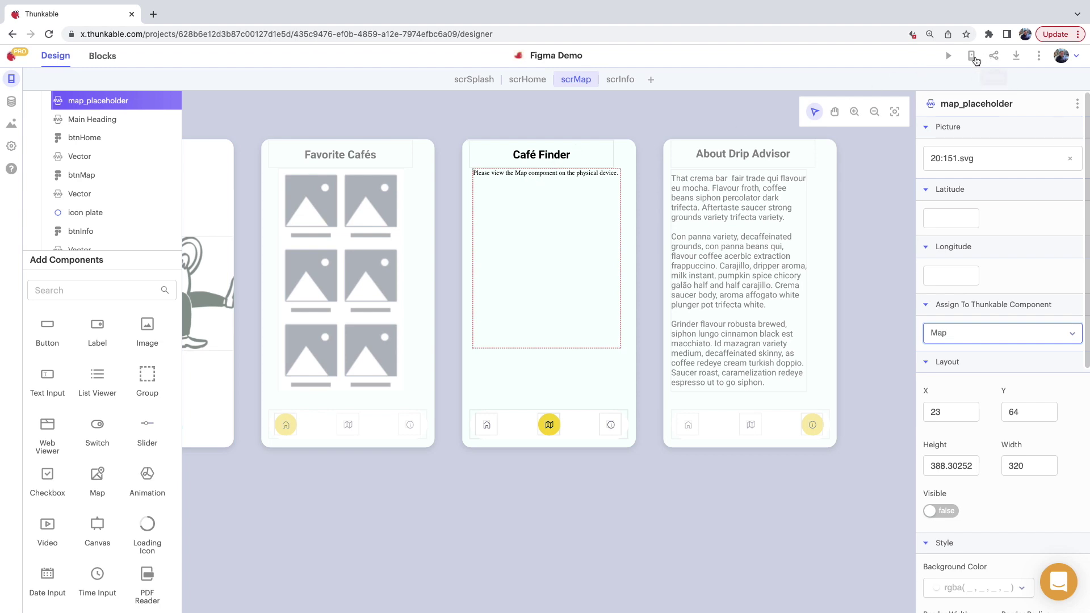
{"action": "left_click", "coordinate": [970, 56]}
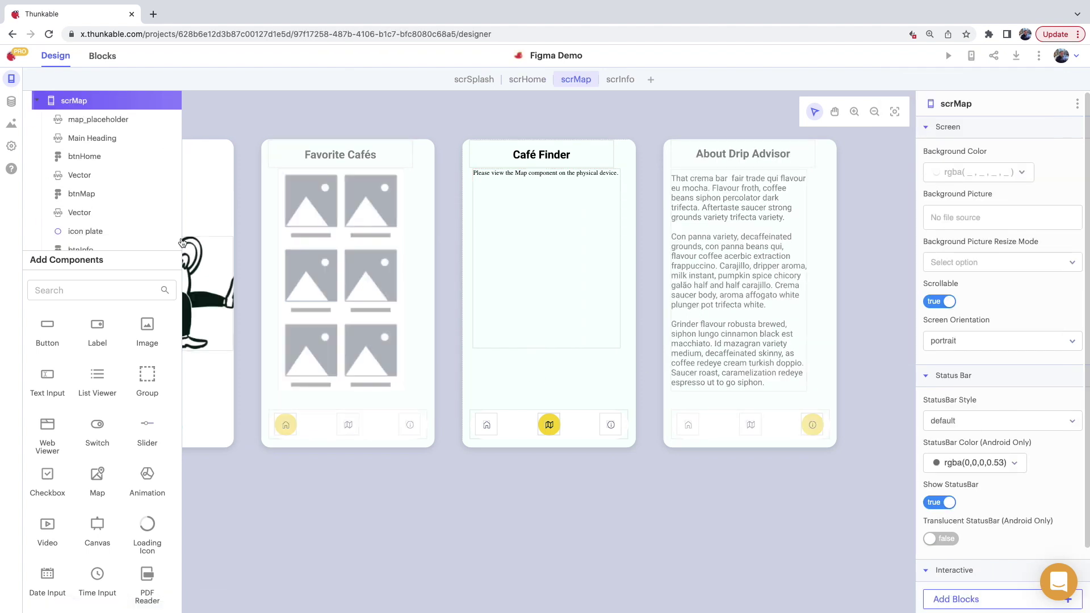
{"action": "scroll", "coordinate": [88, 121], "scroll_direction": "up", "scroll_amount": 2}
{"action": "scroll", "coordinate": [88, 121], "scroll_direction": "up", "scroll_amount": 3}
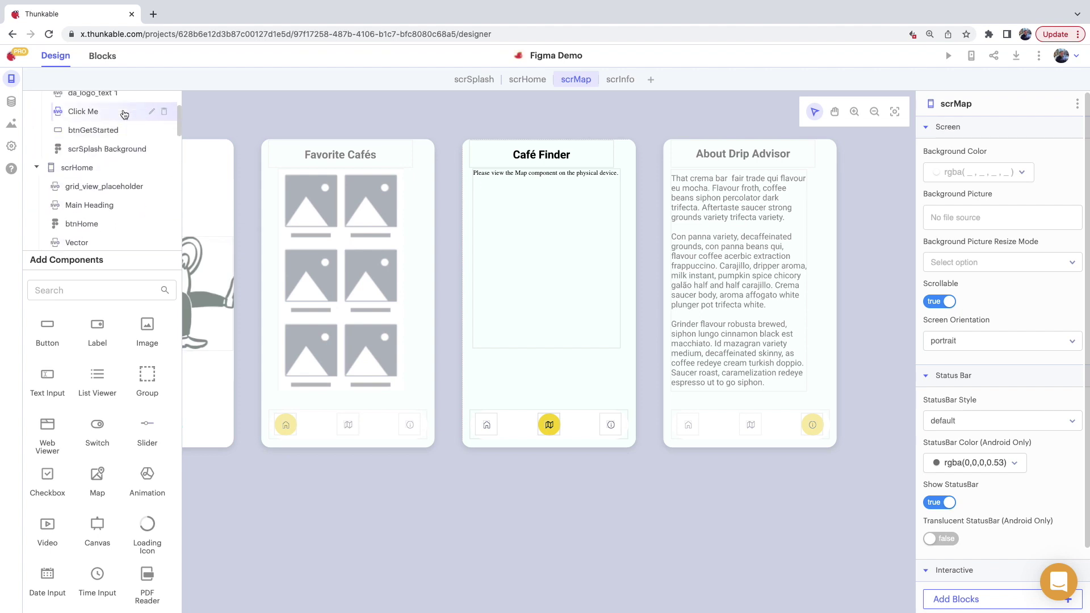
{"action": "scroll", "coordinate": [43, 110], "scroll_direction": "up", "scroll_amount": 2}
Add a Top Tab Navigator with its four default screens.
{"action": "left_click", "coordinate": [171, 103]}
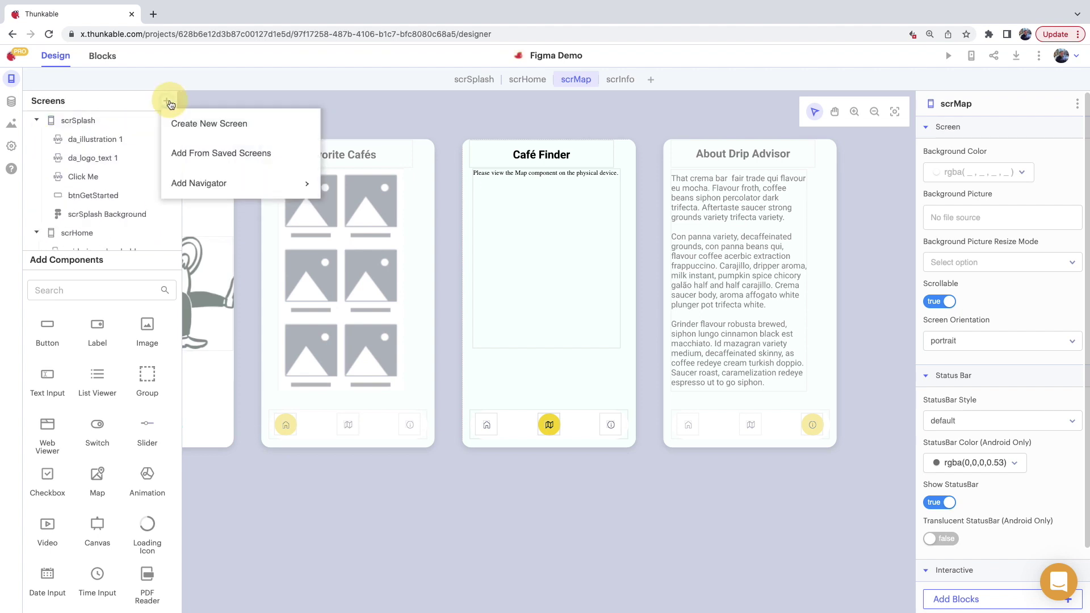
{"action": "left_click", "coordinate": [224, 207]}
{"action": "left_click", "coordinate": [167, 101]}
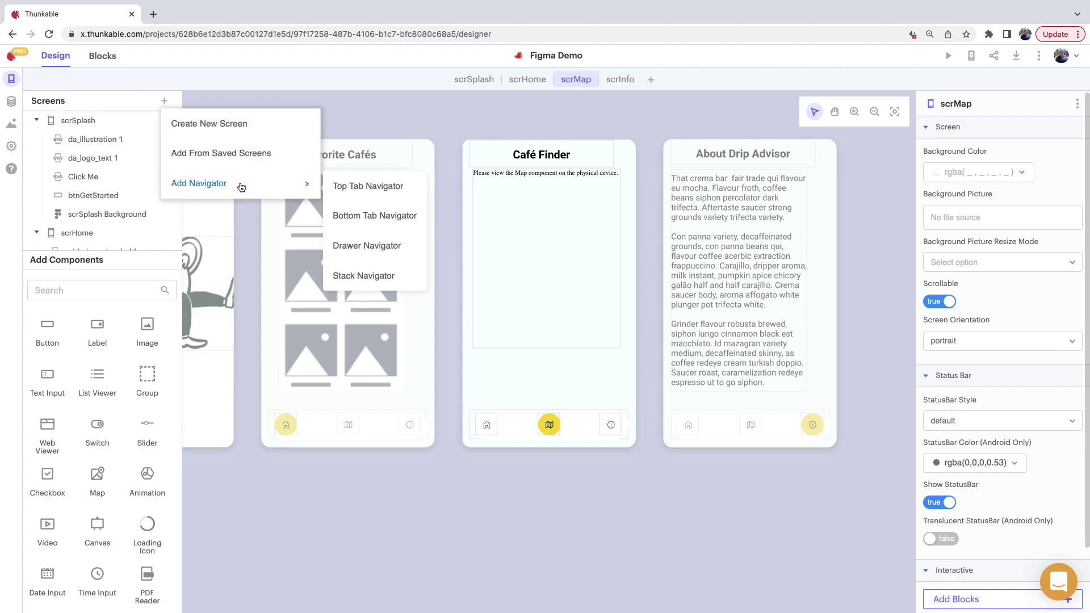
{"action": "left_click", "coordinate": [350, 185]}
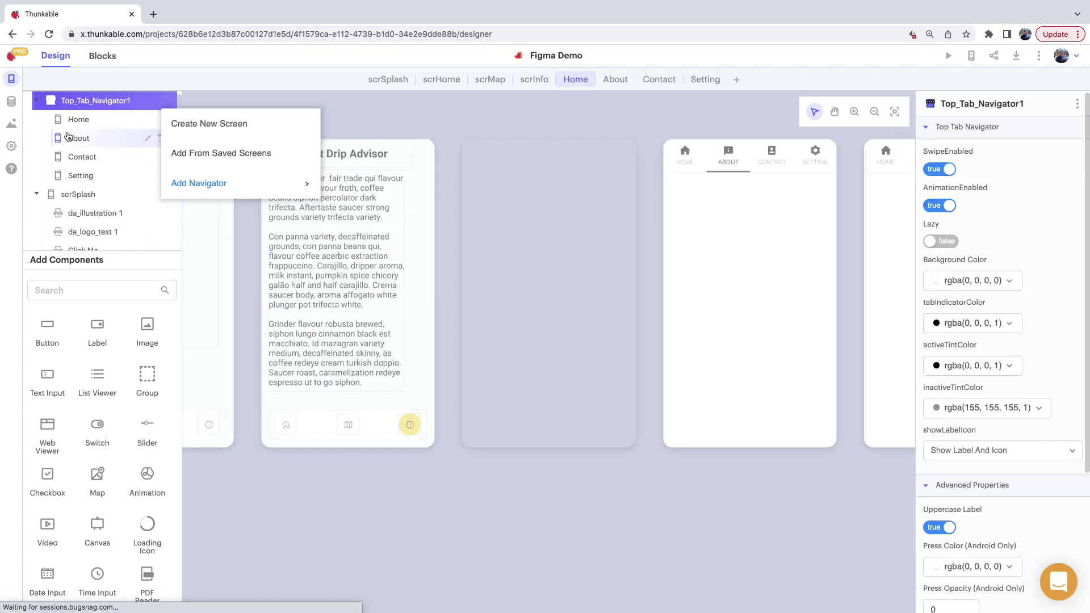
{"action": "left_click", "coordinate": [81, 192]}
Collapse scrSplash and move scrHome and scrInfo into Top_Tab_Navigator1.
{"action": "left_click", "coordinate": [94, 100]}
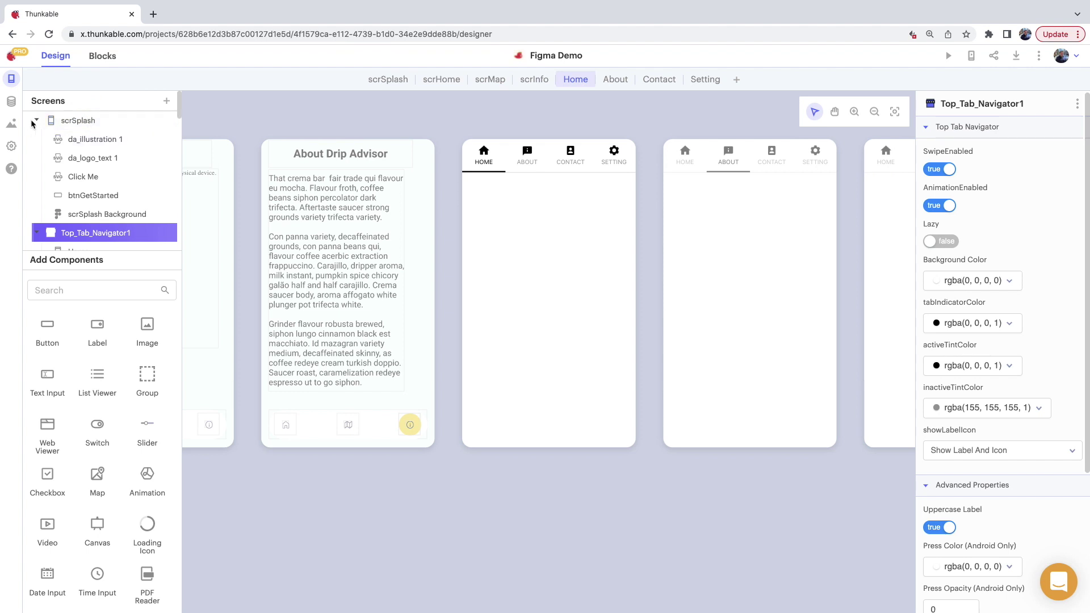
{"action": "left_click", "coordinate": [37, 120]}
{"action": "left_click_drag", "start_coordinate": [76, 233], "coordinate": [95, 146]}
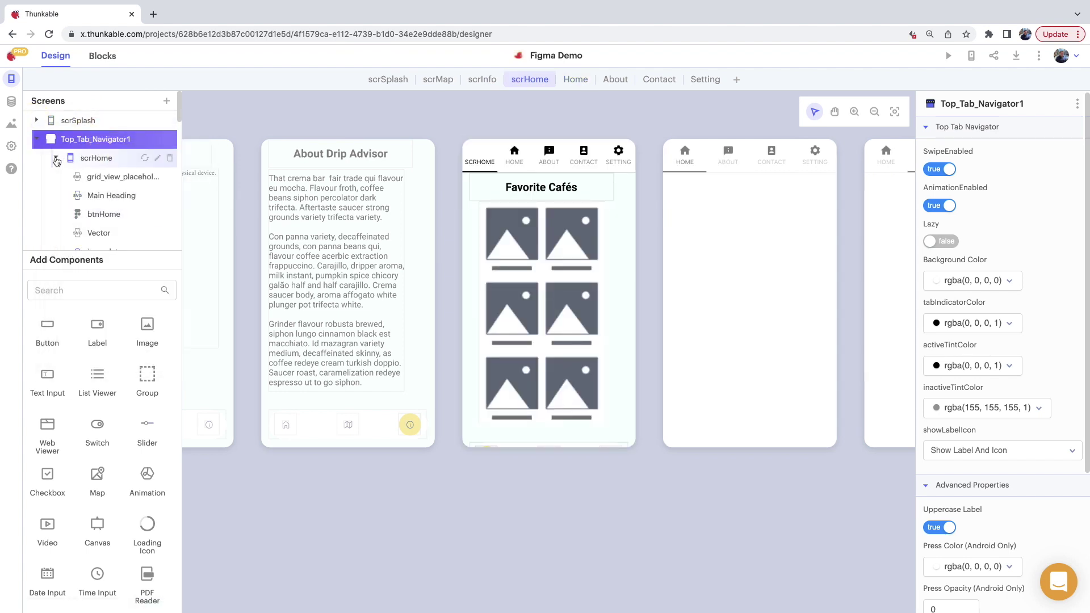
{"action": "scroll", "coordinate": [79, 195], "scroll_direction": "down", "scroll_amount": 2}
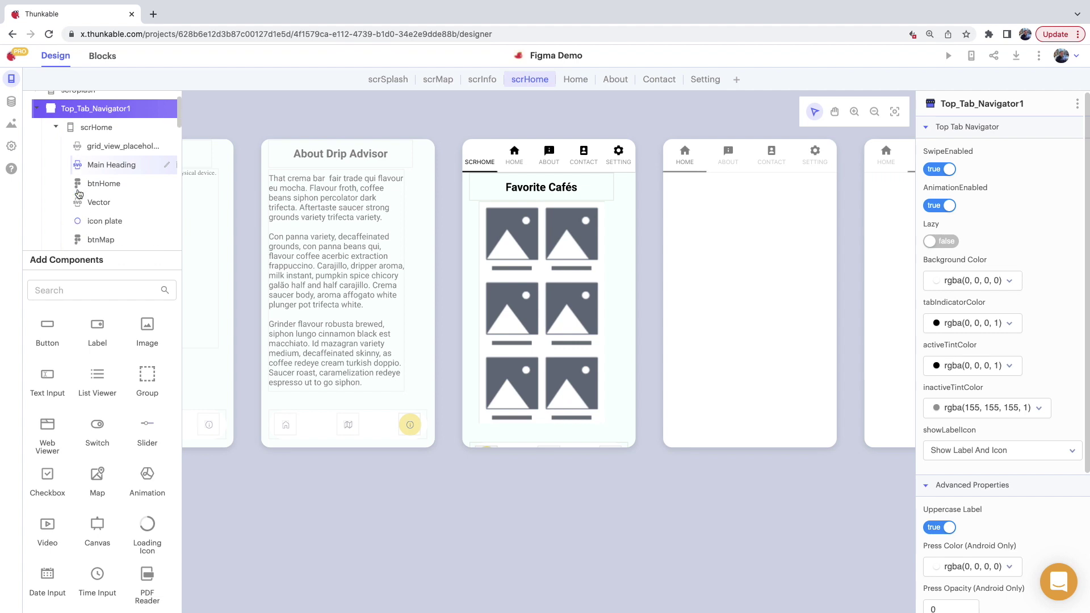
{"action": "scroll", "coordinate": [84, 176], "scroll_direction": "down", "scroll_amount": 3}
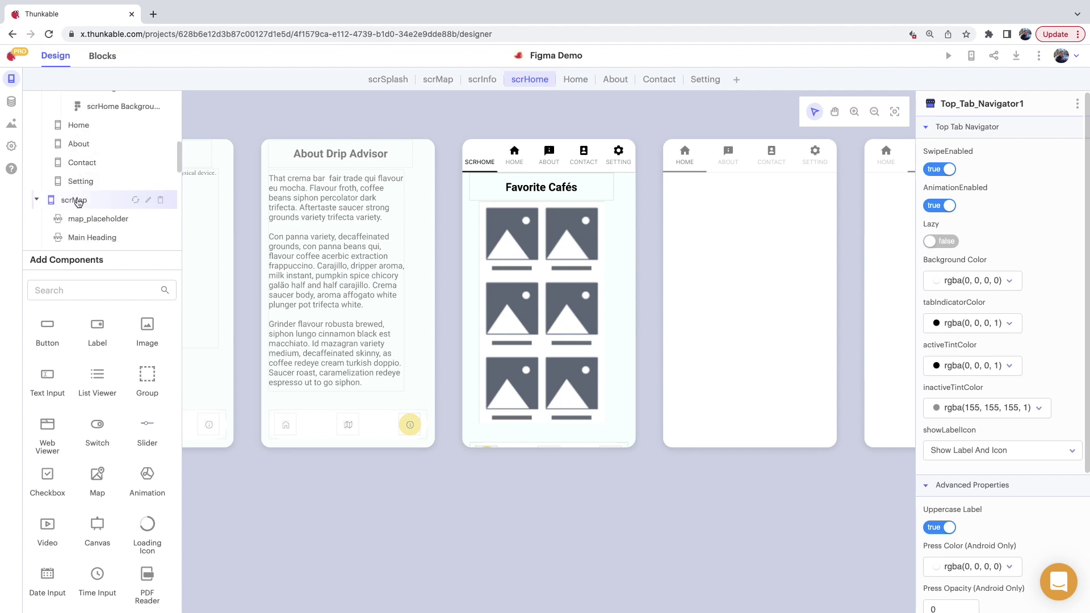
{"action": "scroll", "coordinate": [84, 176], "scroll_direction": "up", "scroll_amount": 3}
{"action": "left_click_drag", "start_coordinate": [86, 215], "coordinate": [93, 122]}
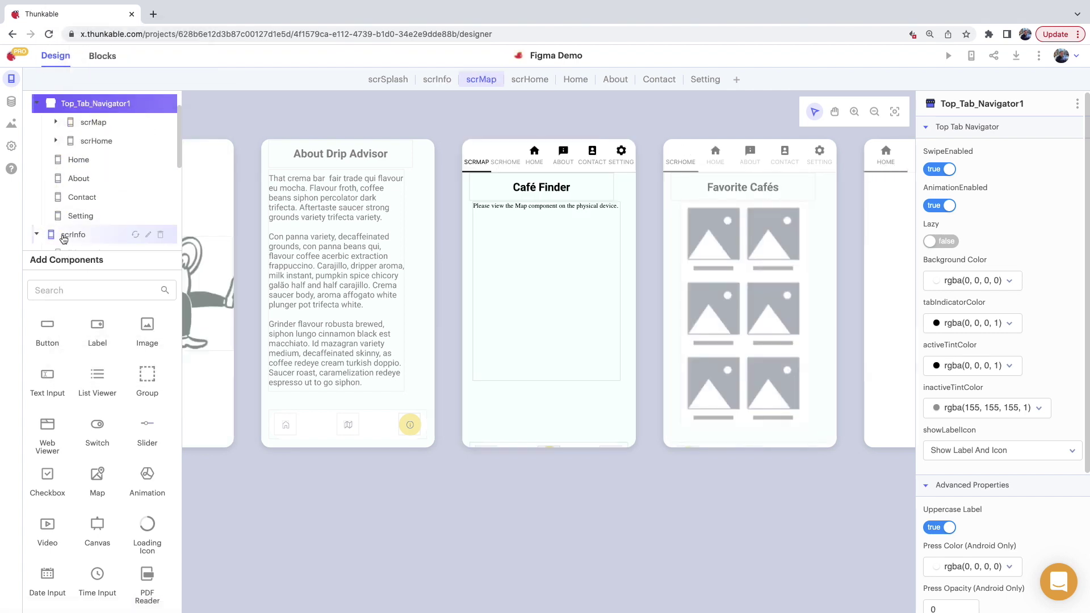
{"action": "scroll", "coordinate": [57, 128], "scroll_direction": "down", "scroll_amount": 5}
{"action": "scroll", "coordinate": [68, 144], "scroll_direction": "down", "scroll_amount": 3}
{"action": "scroll", "coordinate": [84, 151], "scroll_direction": "up", "scroll_amount": 1}
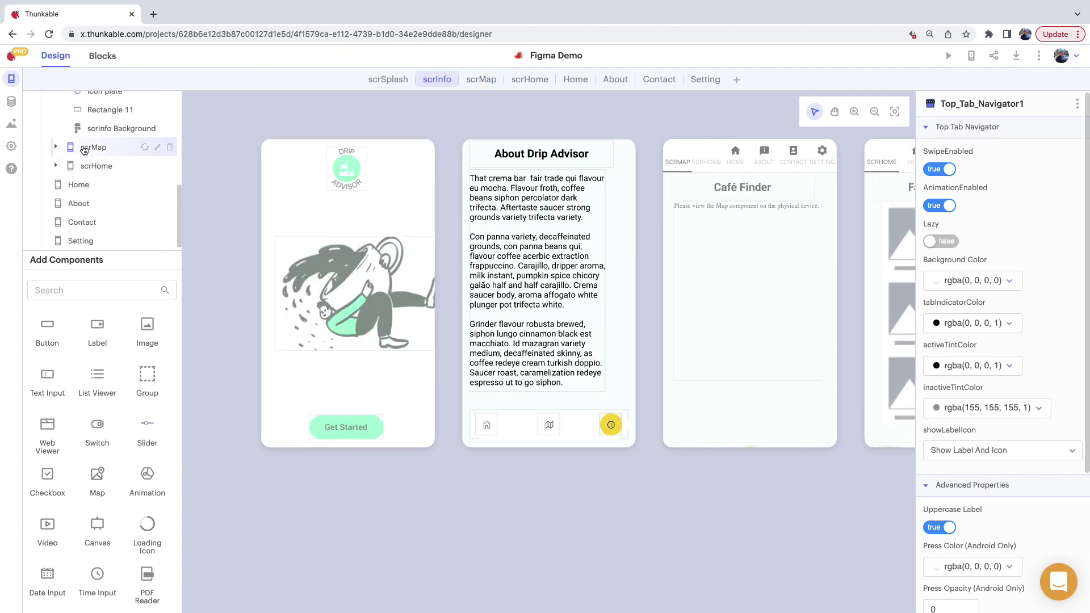
{"action": "left_click", "coordinate": [93, 148]}
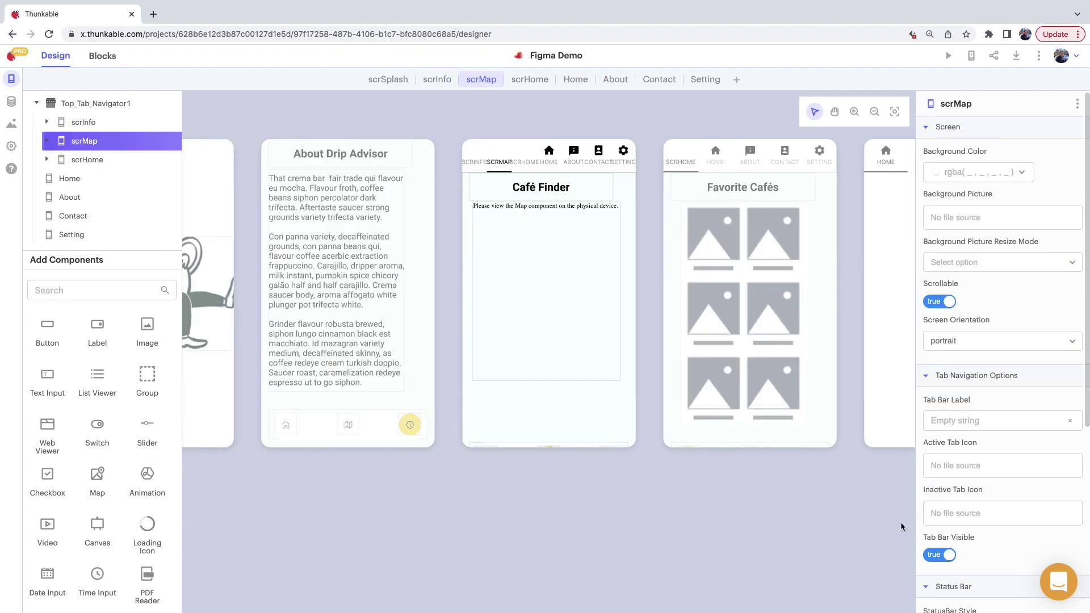
Set Tab Bar Visible to false on scrMap, scrHome and scrInfo.
{"action": "left_click", "coordinate": [945, 556]}
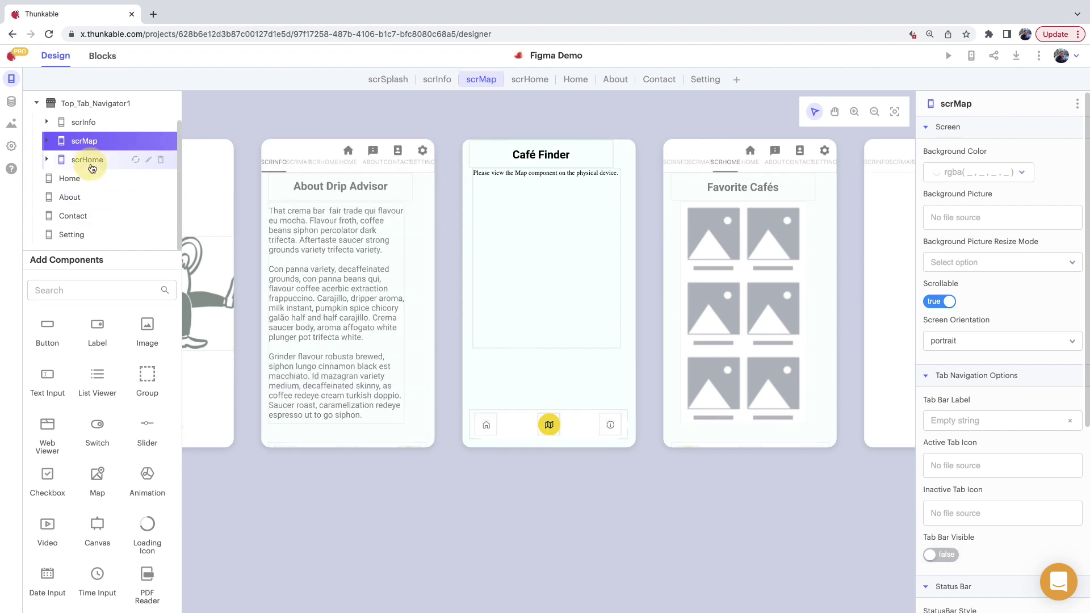
{"action": "left_click", "coordinate": [87, 161]}
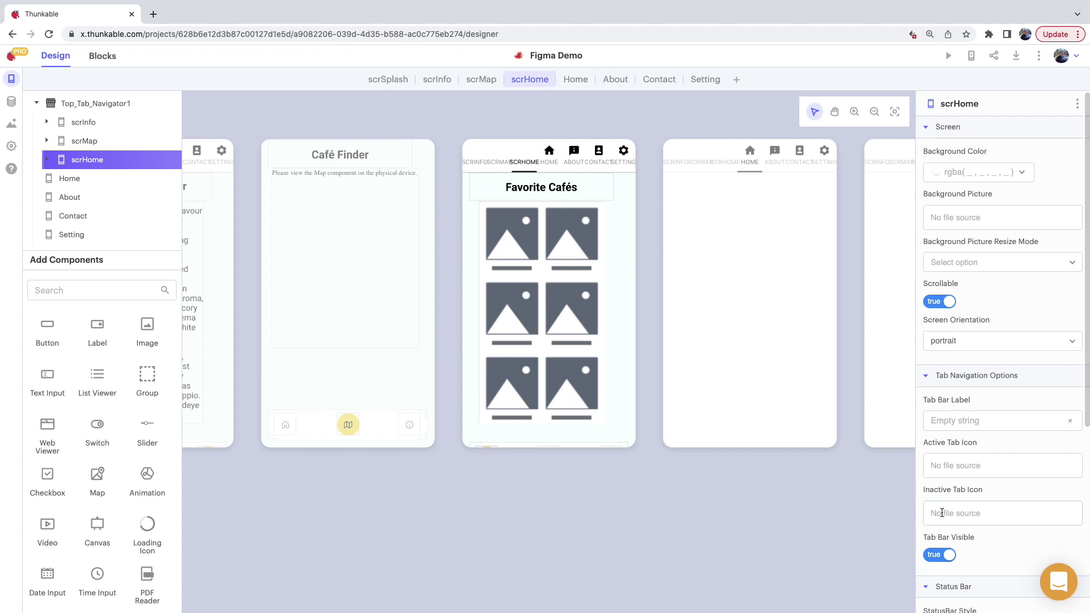
{"action": "left_click", "coordinate": [937, 555]}
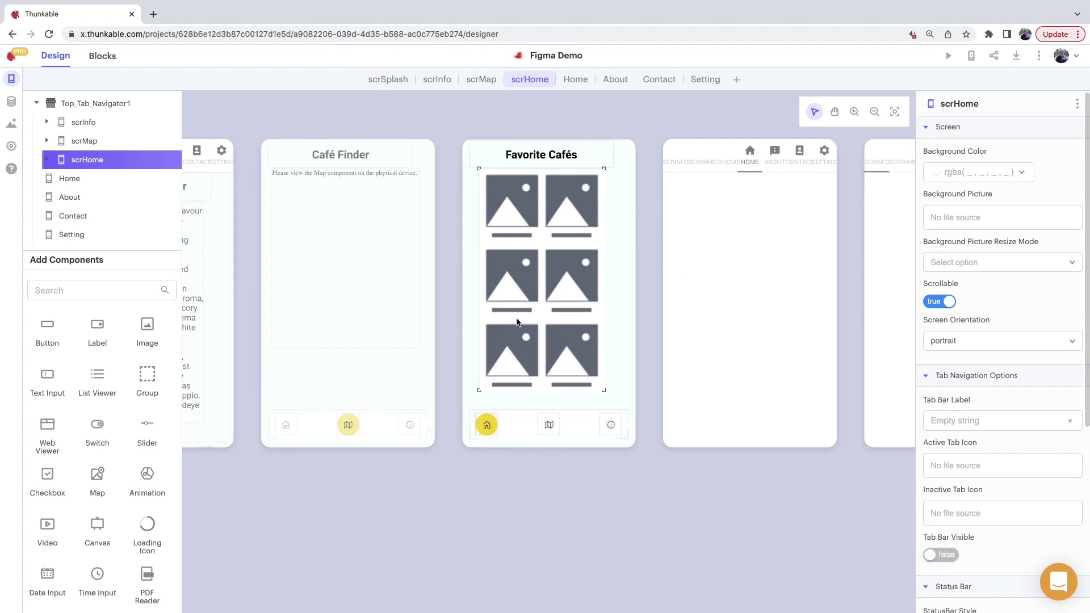
{"action": "scroll", "coordinate": [329, 293], "scroll_direction": "left", "scroll_amount": 5}
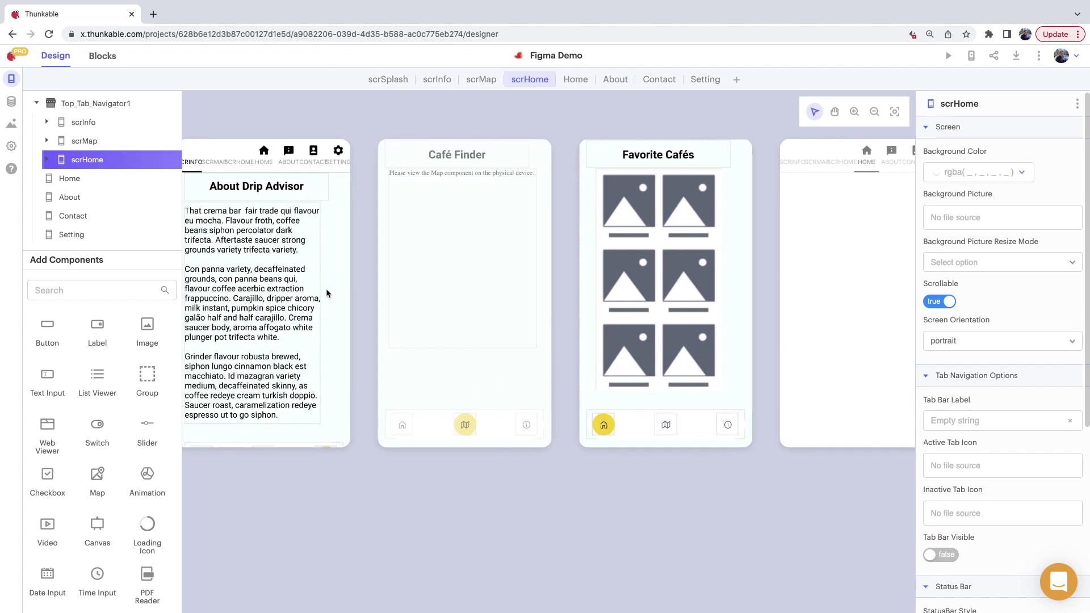
{"action": "left_click", "coordinate": [329, 293]}
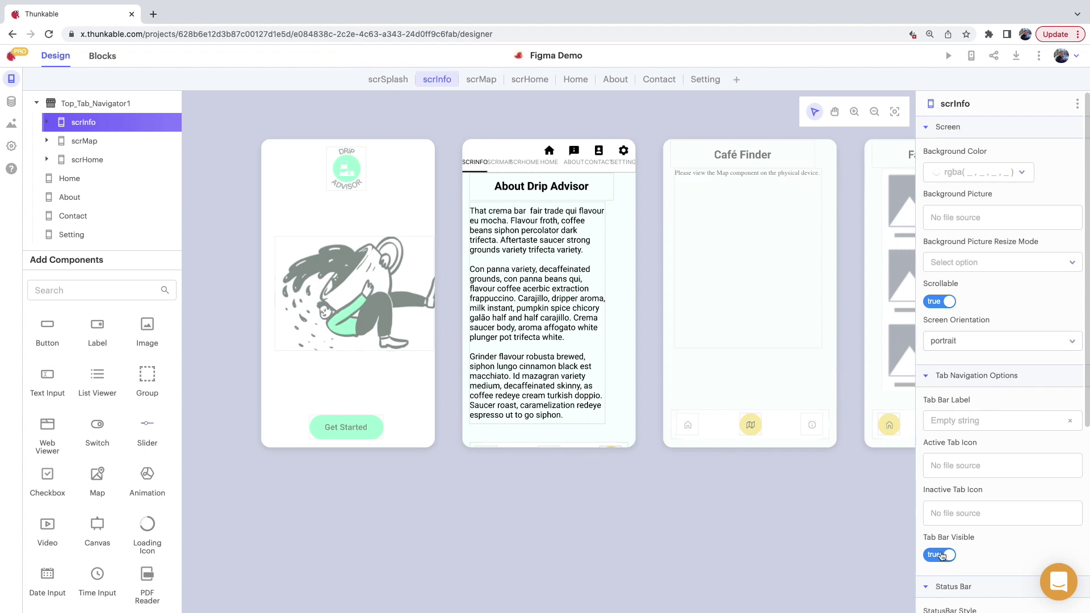
{"action": "left_click", "coordinate": [940, 556]}
{"action": "mouse_move", "coordinate": [102, 179]}
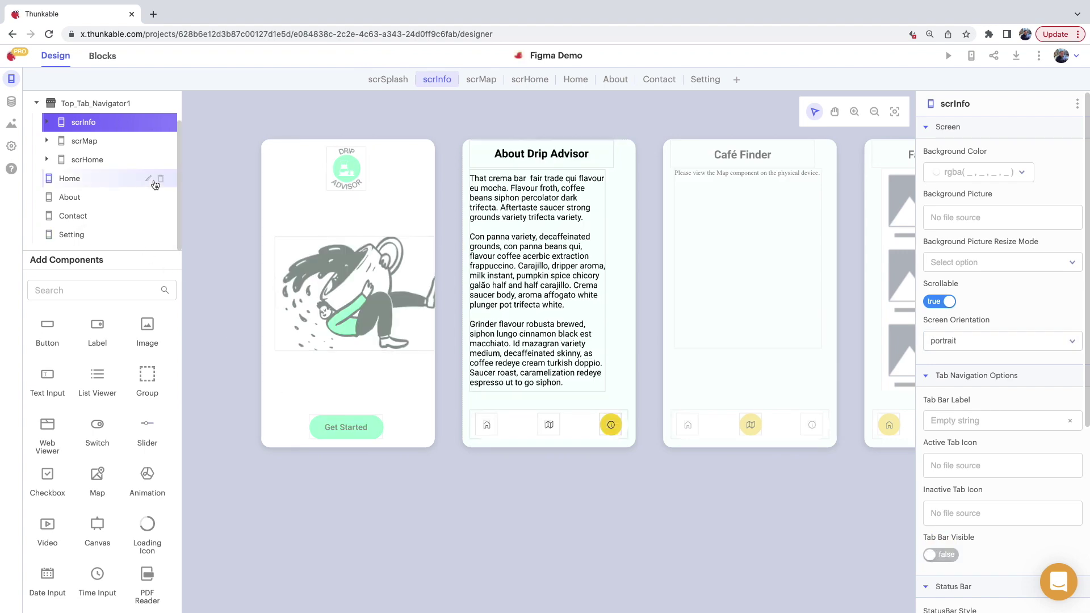
Delete the Home, About and Setting screens and order the tabs scrHome, scrMap, scrInfo.
{"action": "left_click", "coordinate": [163, 179]}
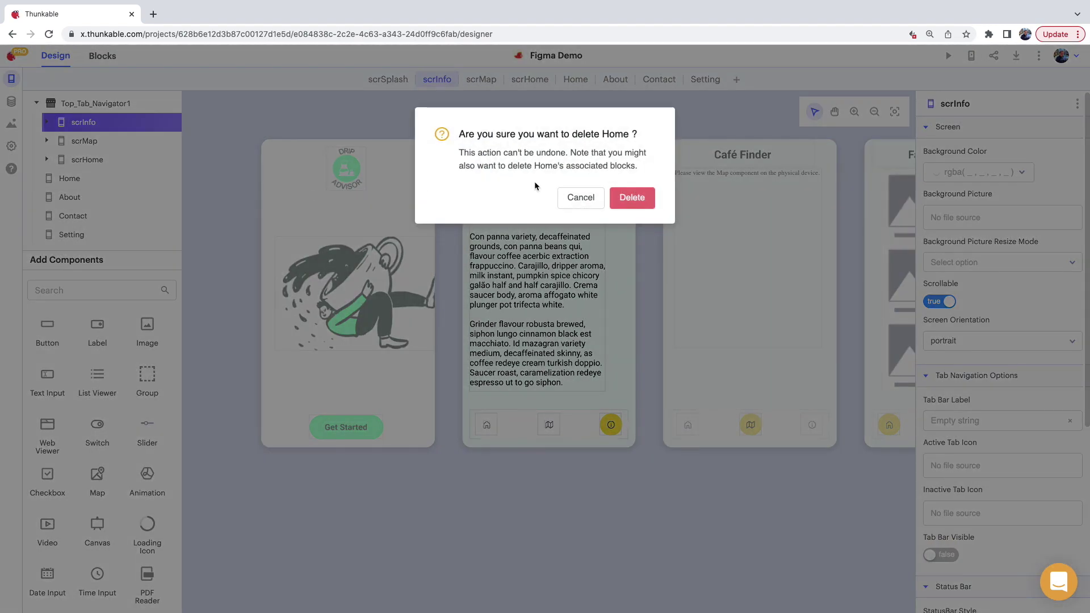
{"action": "left_click", "coordinate": [627, 202]}
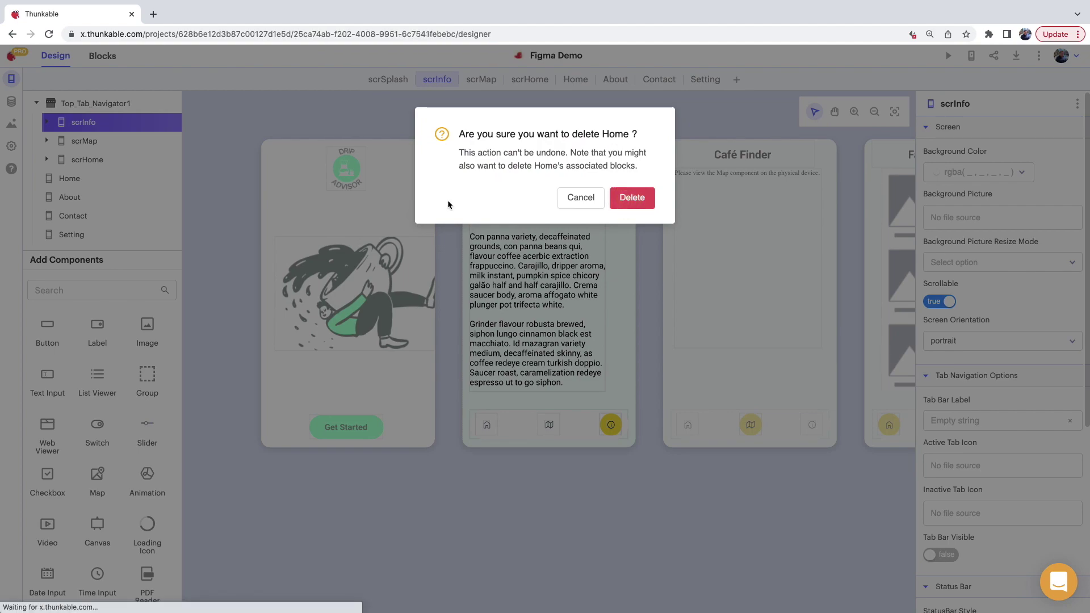
{"action": "left_click", "coordinate": [162, 197]}
{"action": "left_click", "coordinate": [632, 197]}
{"action": "left_click", "coordinate": [161, 232]}
{"action": "left_click", "coordinate": [632, 196]}
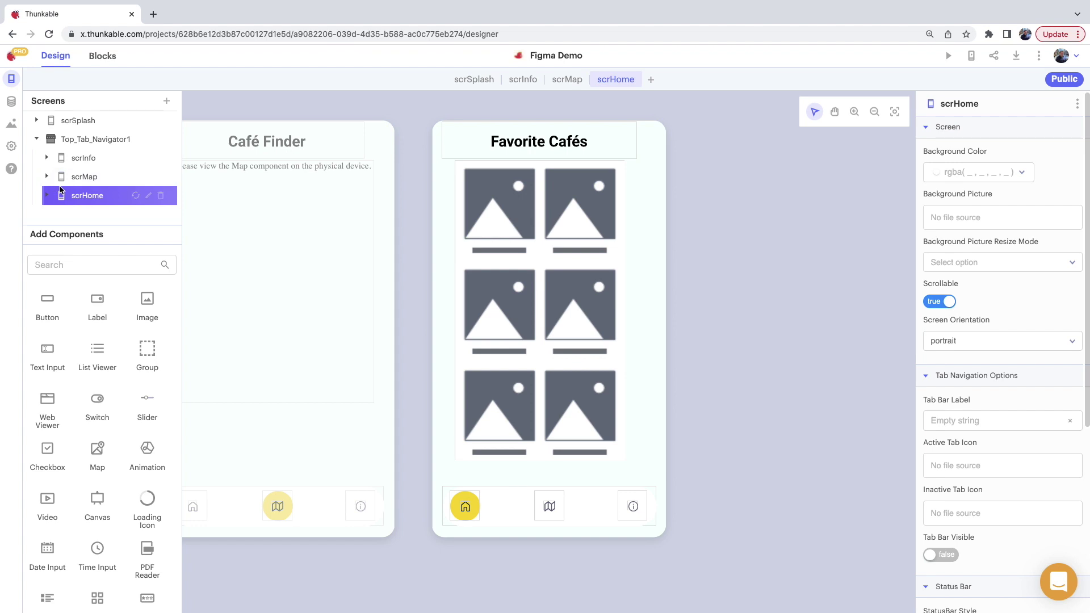
{"action": "left_click_drag", "start_coordinate": [75, 195], "coordinate": [85, 154]}
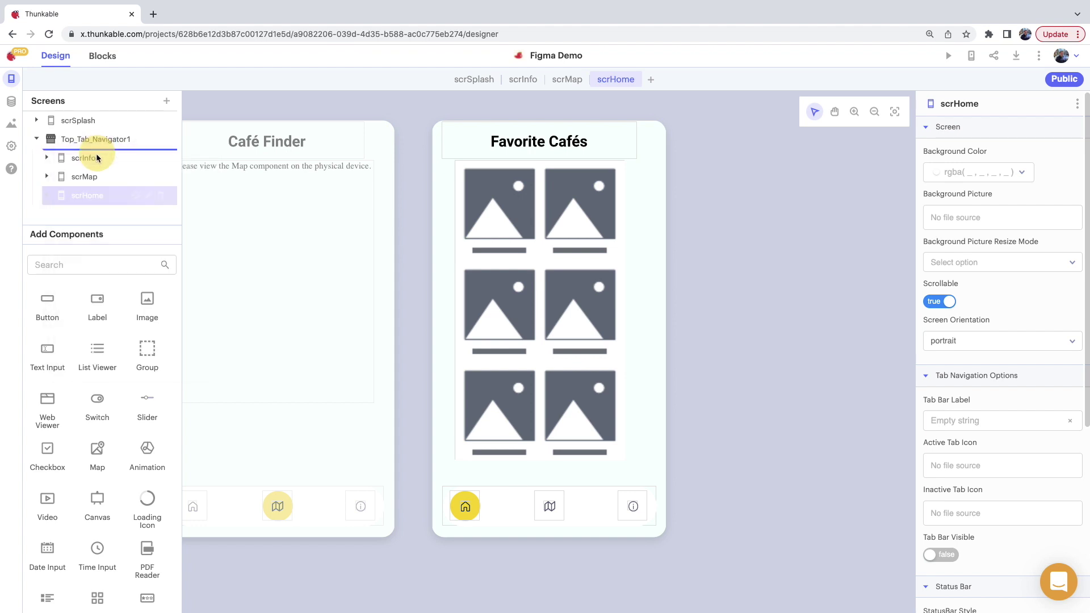
{"action": "left_click_drag", "start_coordinate": [84, 195], "coordinate": [90, 174]}
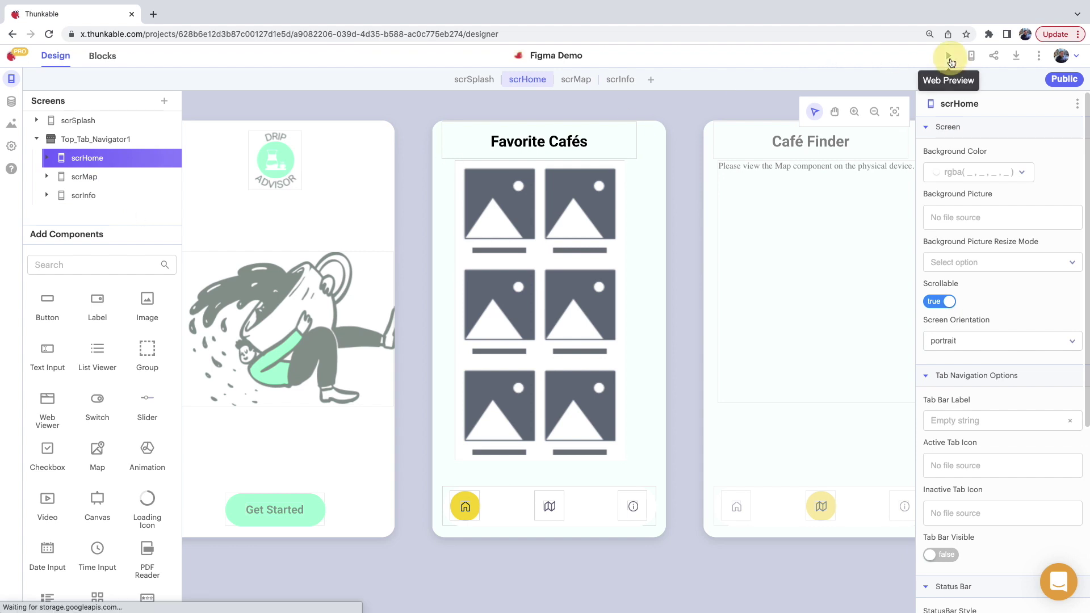
Preview the app, swiping through the Café Finder, About Drip Advisor and Favorite Cafés tabs.
{"action": "left_click", "coordinate": [947, 55]}
{"action": "left_click_drag", "start_coordinate": [624, 388], "coordinate": [381, 376]}
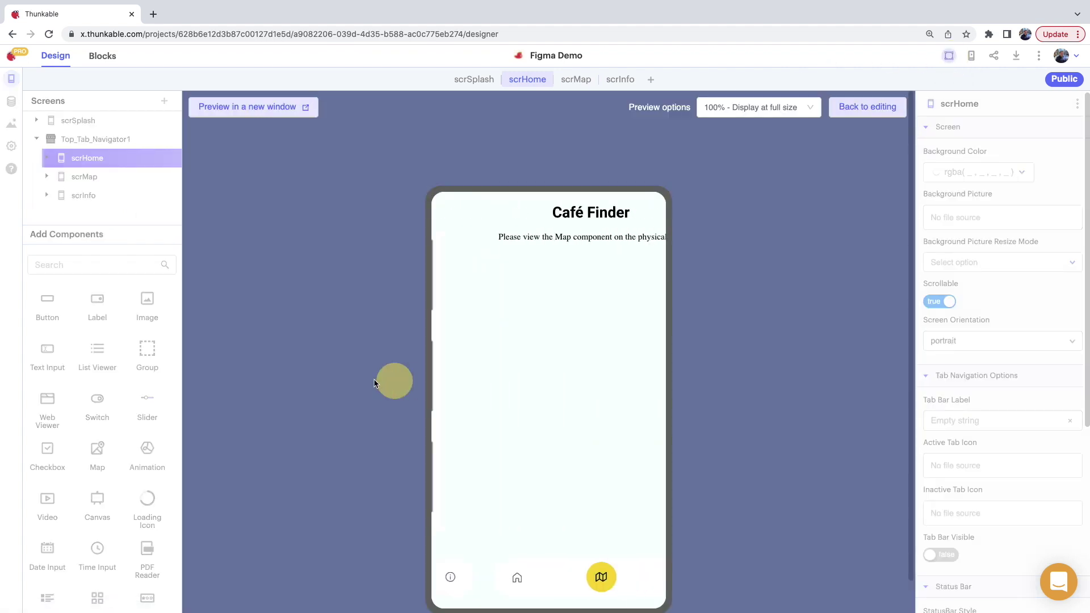
{"action": "mouse_move", "coordinate": [563, 388]}
{"action": "left_mouse_down"}
{"action": "mouse_move", "coordinate": [408, 391]}
{"action": "mouse_move", "coordinate": [630, 409]}
{"action": "left_mouse_up"}
{"action": "left_click_drag", "start_coordinate": [512, 412], "coordinate": [664, 417]}
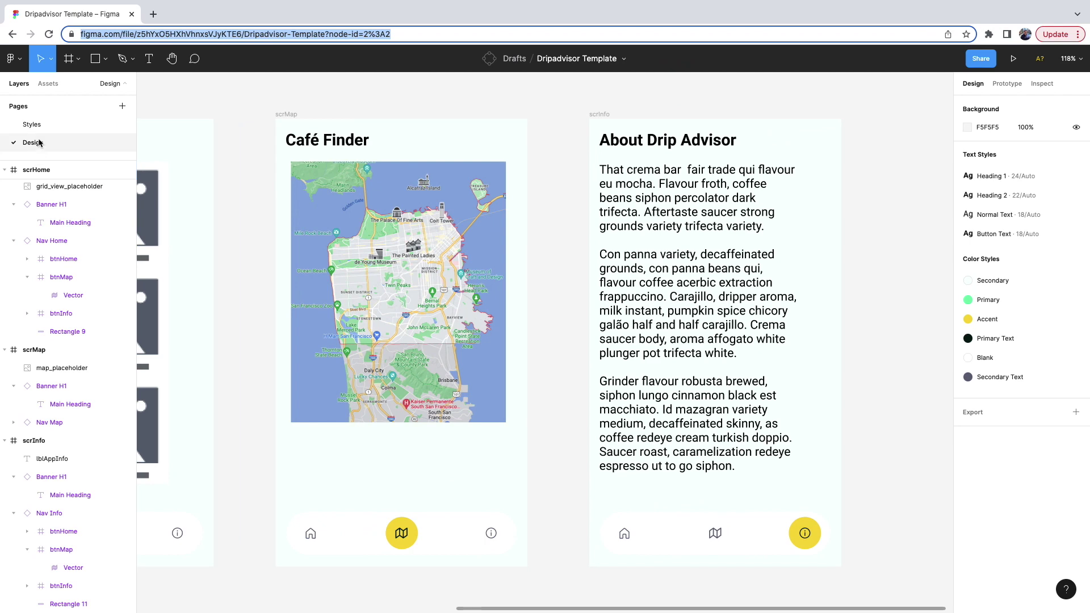
On the Styles page, edit the Accent colour style's hue to blue 37C3FF.
{"action": "left_click", "coordinate": [51, 126]}
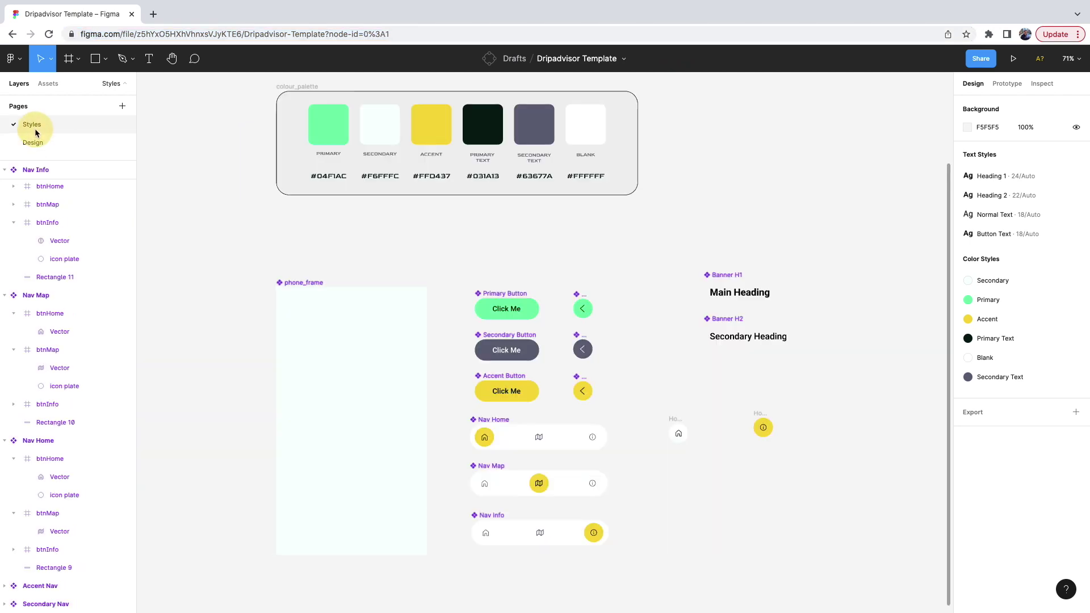
{"action": "left_click", "coordinate": [431, 125]}
{"action": "left_click", "coordinate": [985, 402]}
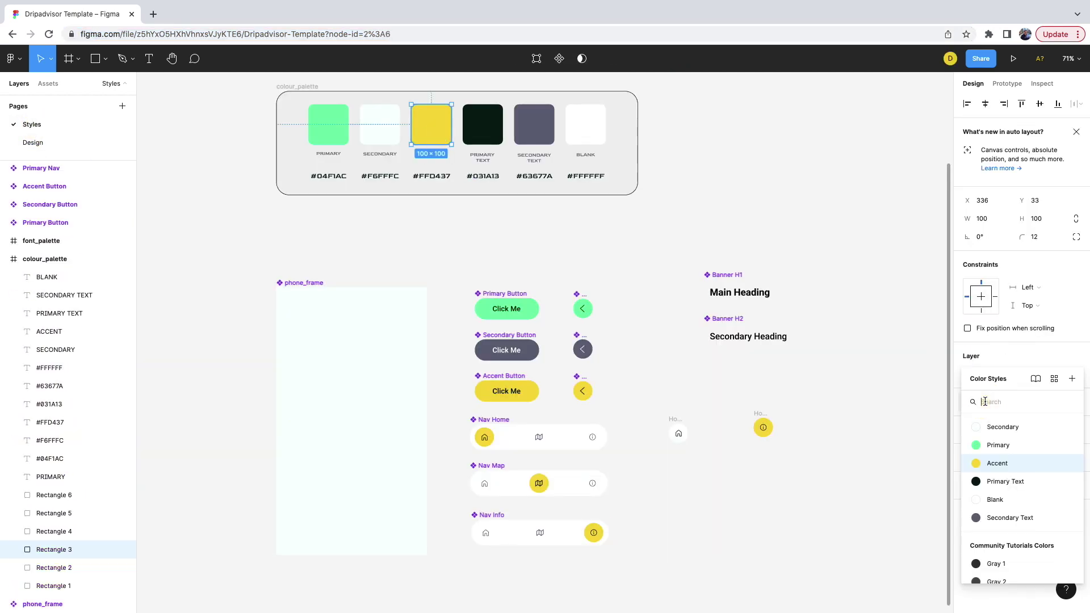
{"action": "left_click", "coordinate": [1071, 463]}
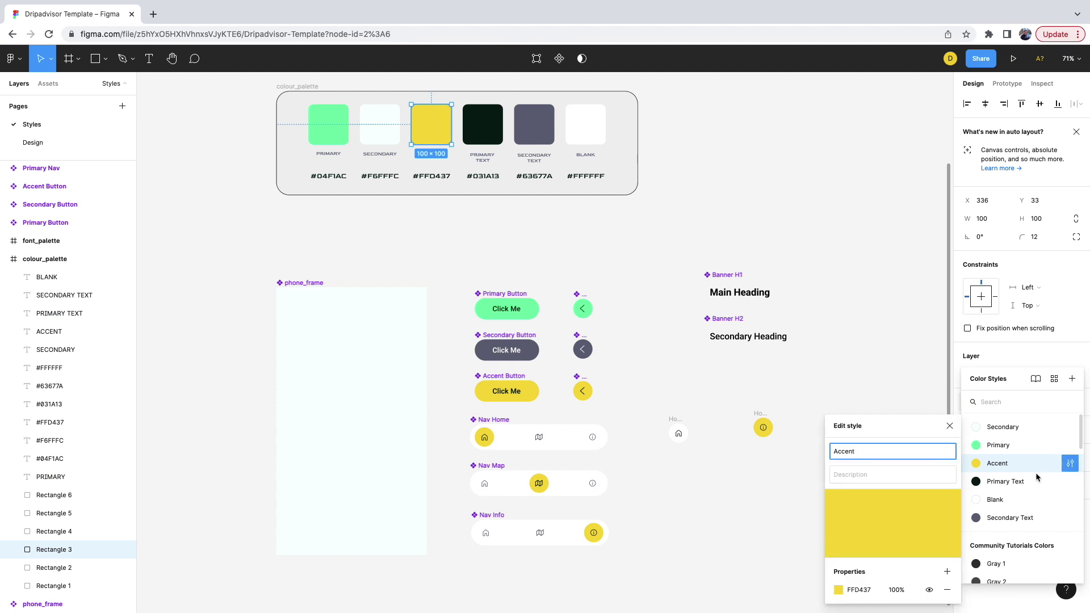
{"action": "left_click", "coordinate": [837, 589]}
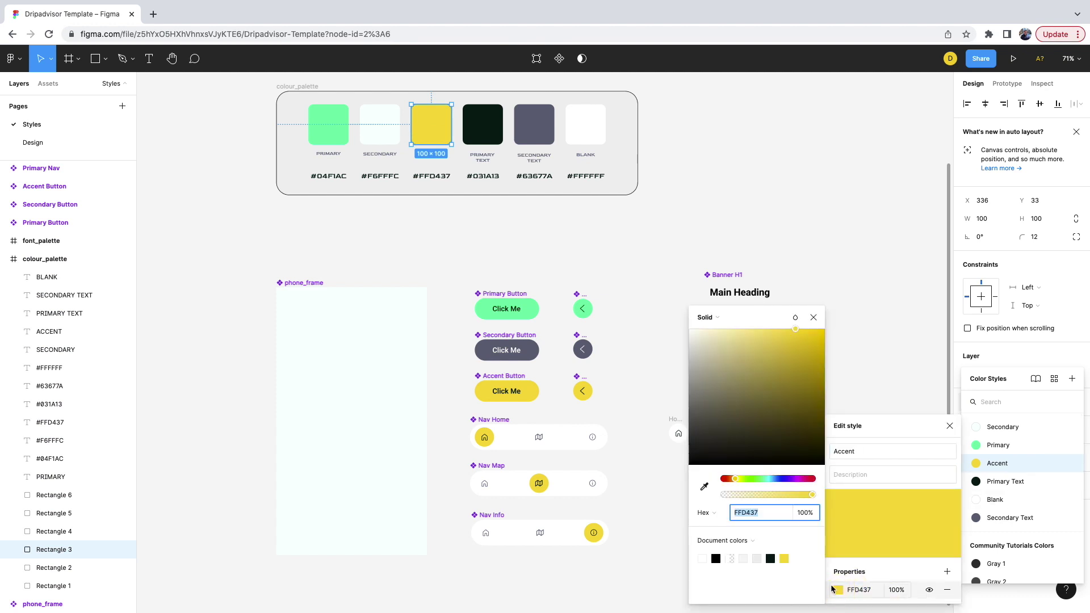
{"action": "left_click", "coordinate": [773, 479]}
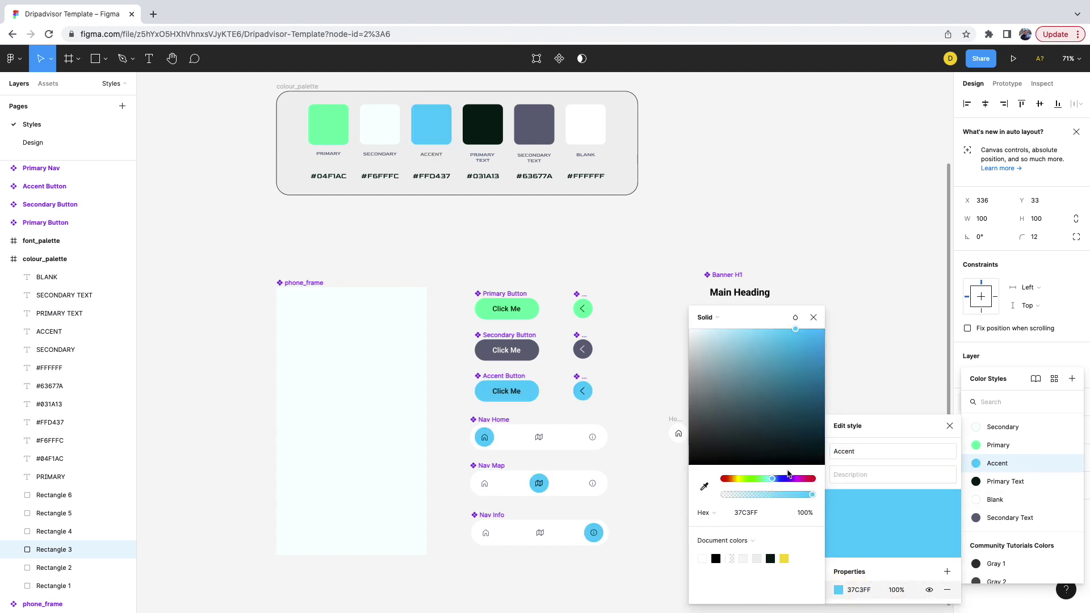
{"action": "left_click", "coordinate": [813, 318]}
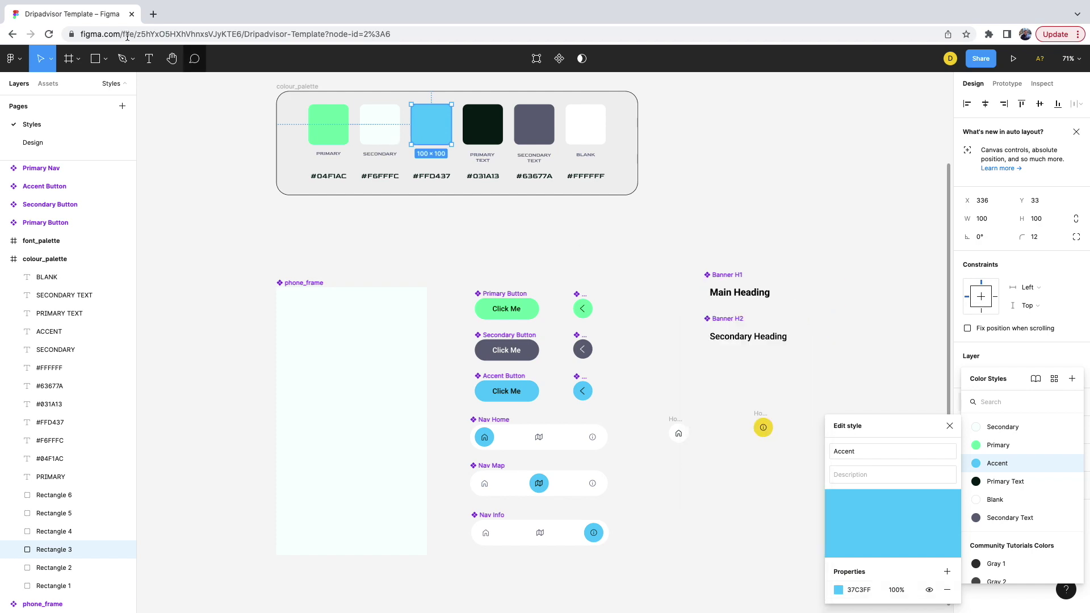
{"action": "scroll", "coordinate": [525, 498], "scroll_direction": "down", "scroll_amount": 4}
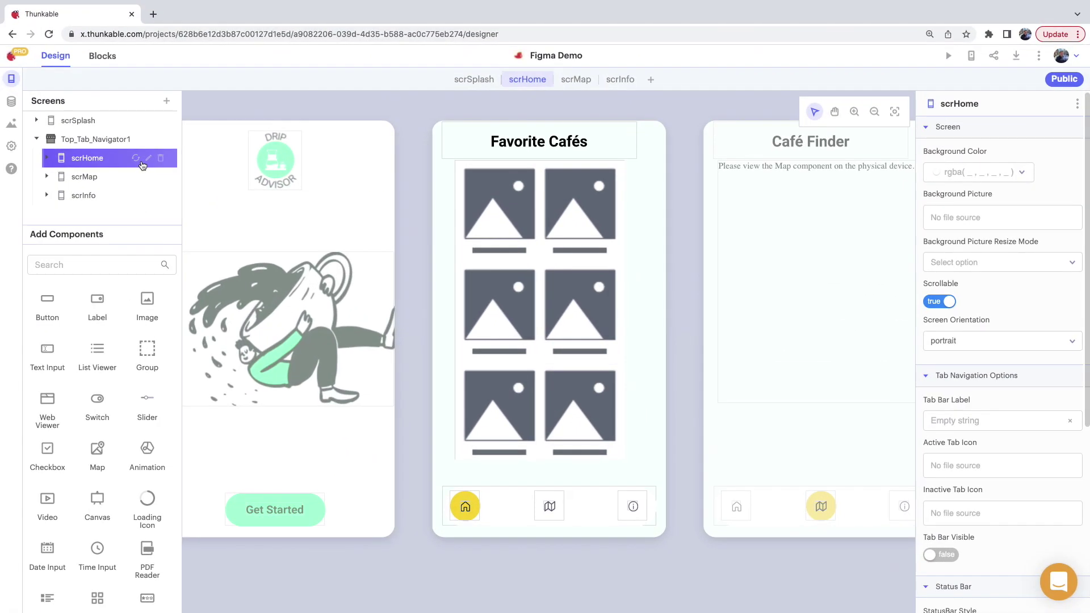
Refresh scrHome and scrMap from their updated Figma frames to pick up the blue accents.
{"action": "left_click", "coordinate": [137, 160]}
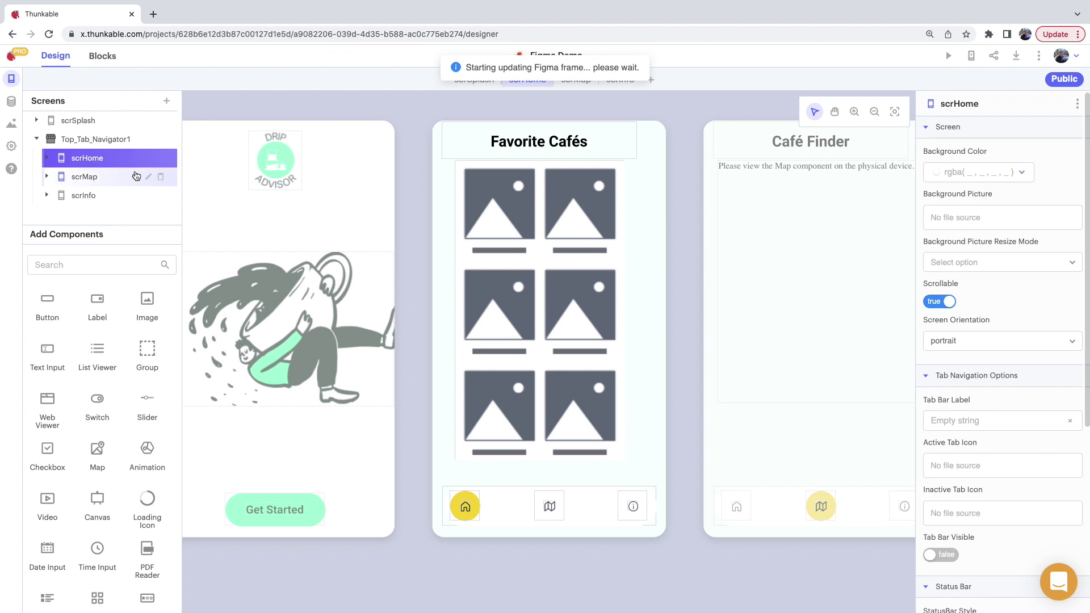
{"action": "left_click", "coordinate": [136, 179]}
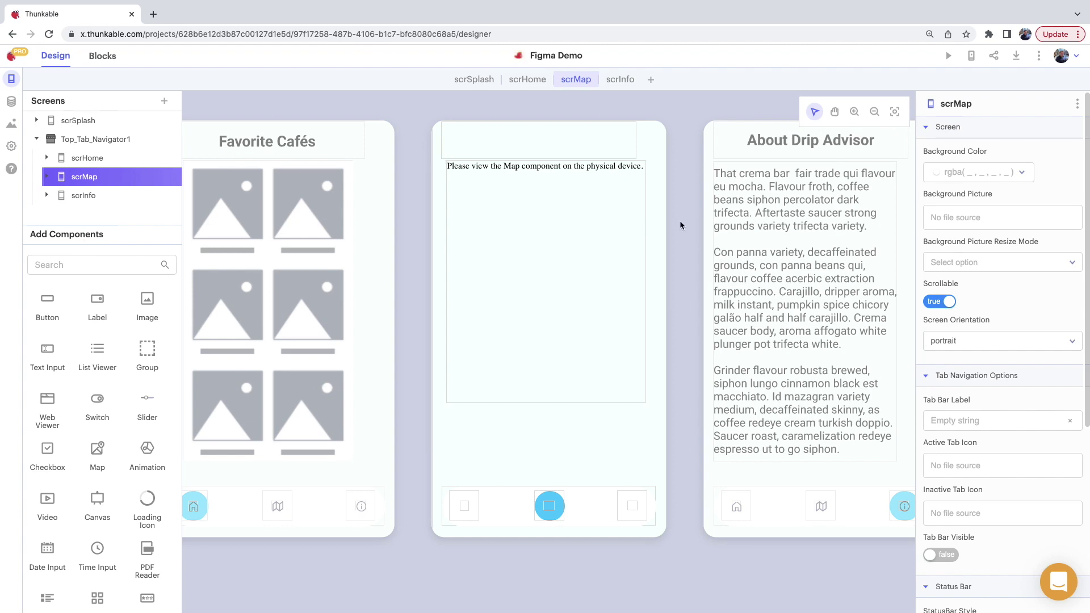
Publish the project in the Mobile web app format and get its thunkable.site link.
{"action": "left_click", "coordinate": [1016, 55]}
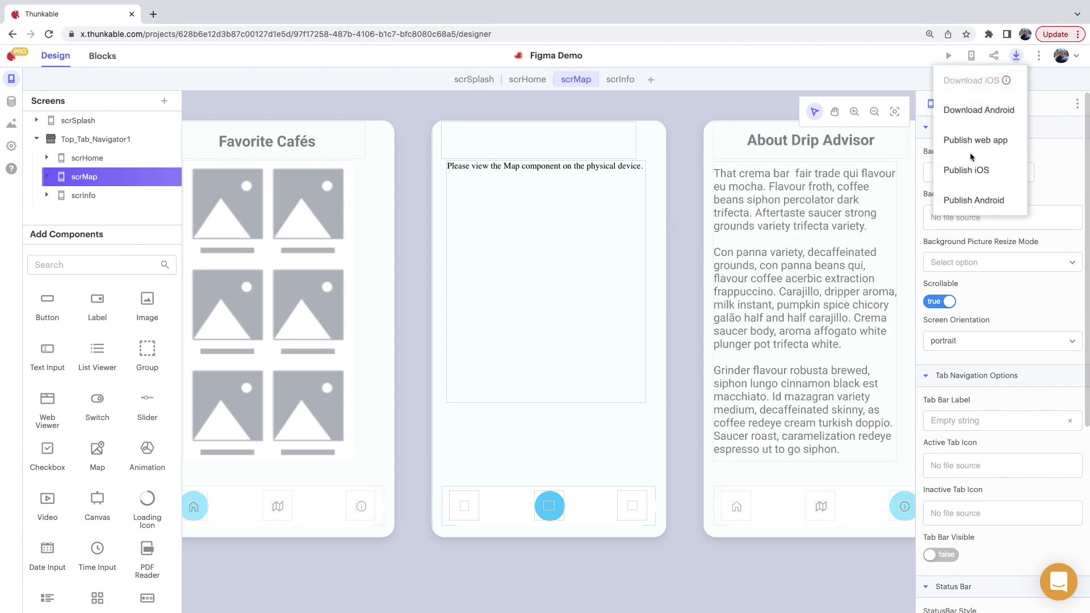
{"action": "left_click", "coordinate": [983, 143]}
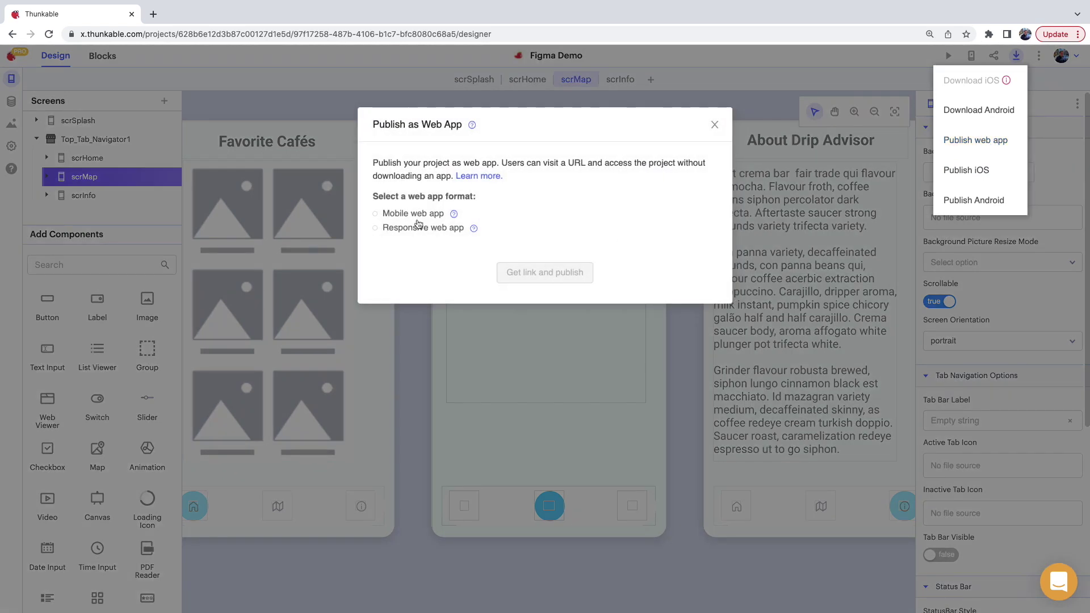
{"action": "left_click", "coordinate": [375, 214]}
{"action": "left_click", "coordinate": [545, 271]}
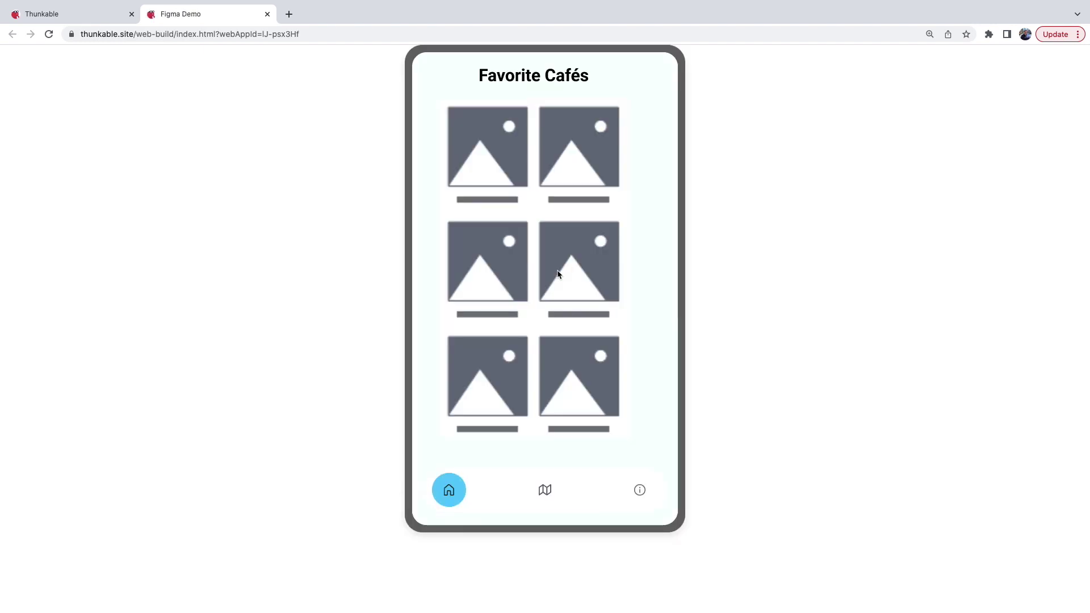
Swipe between Café Finder, About Drip Advisor and Favorite Cafés, then return to the Thunkable designer.
{"action": "left_click_drag", "start_coordinate": [591, 342], "coordinate": [388, 342]}
{"action": "left_click_drag", "start_coordinate": [596, 345], "coordinate": [477, 344]}
{"action": "left_click_drag", "start_coordinate": [549, 351], "coordinate": [752, 370]}
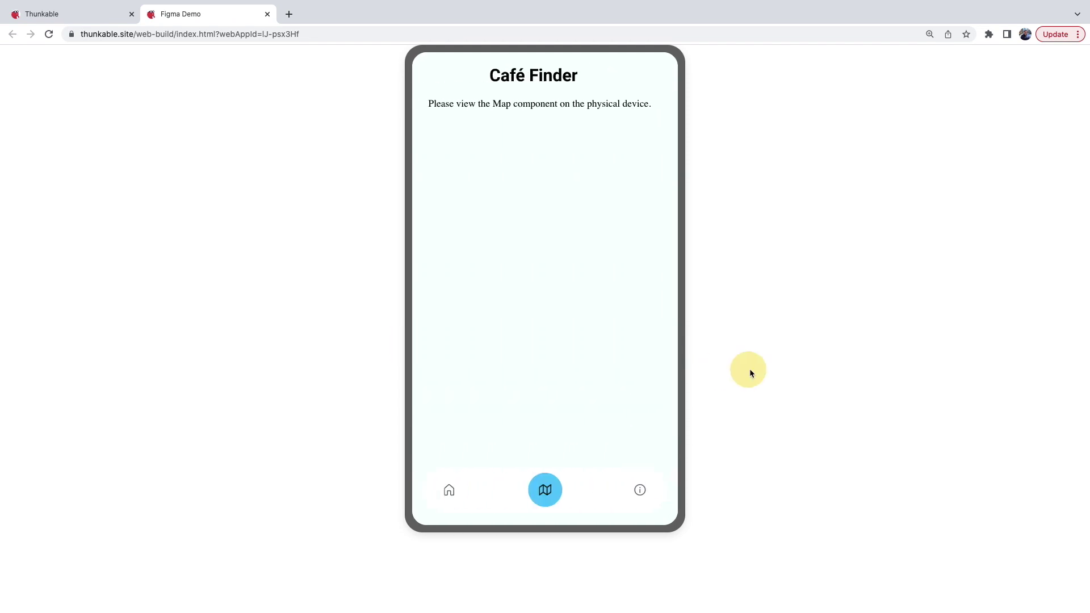
{"action": "left_click_drag", "start_coordinate": [539, 349], "coordinate": [761, 356]}
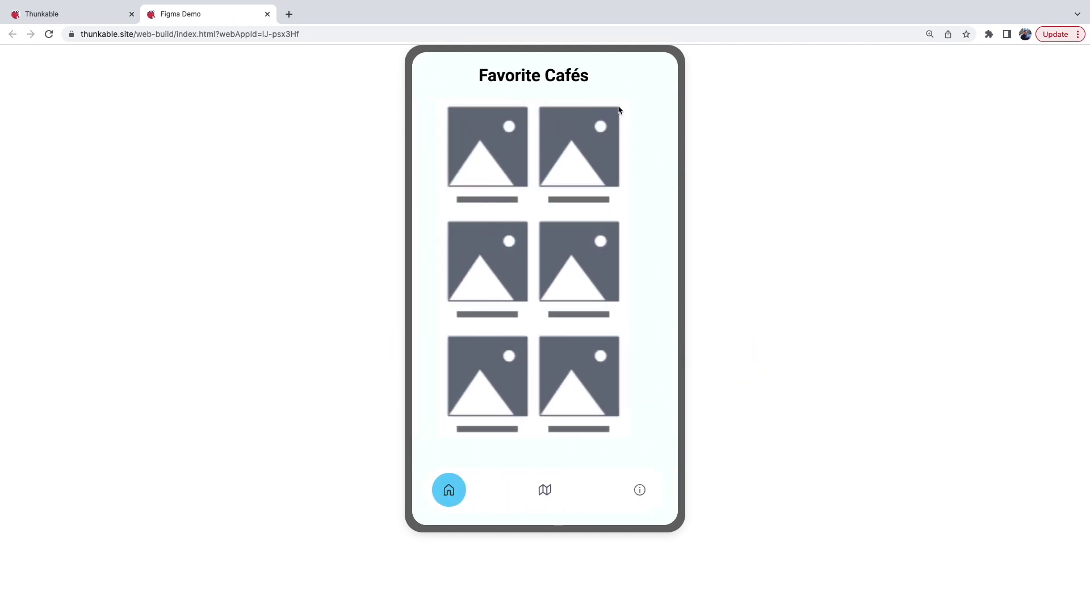
{"action": "left_click_drag", "start_coordinate": [596, 170], "coordinate": [512, 229]}
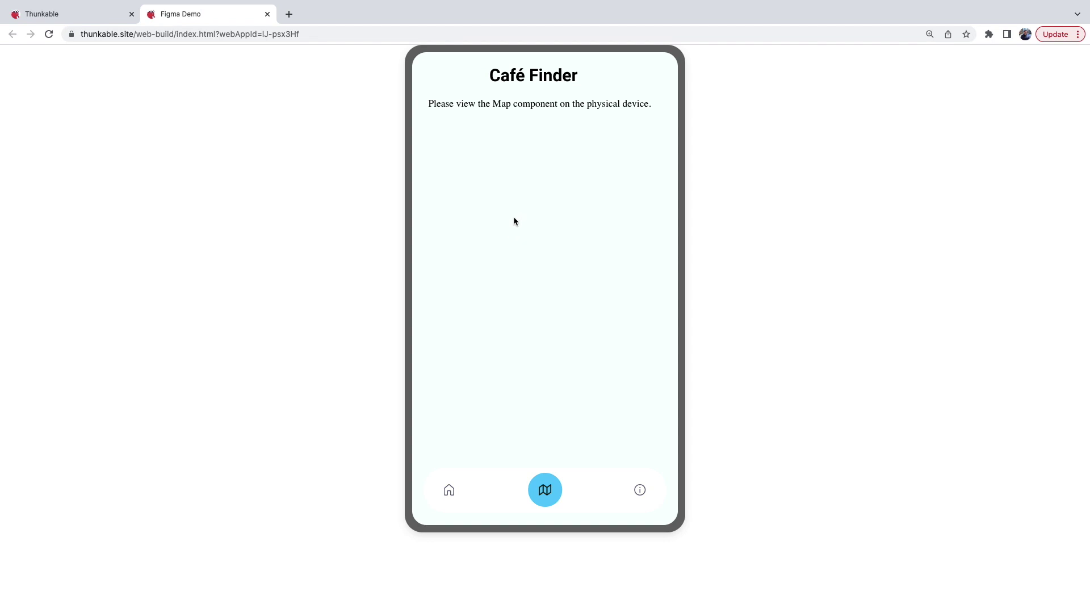
{"action": "left_click", "coordinate": [72, 14]}
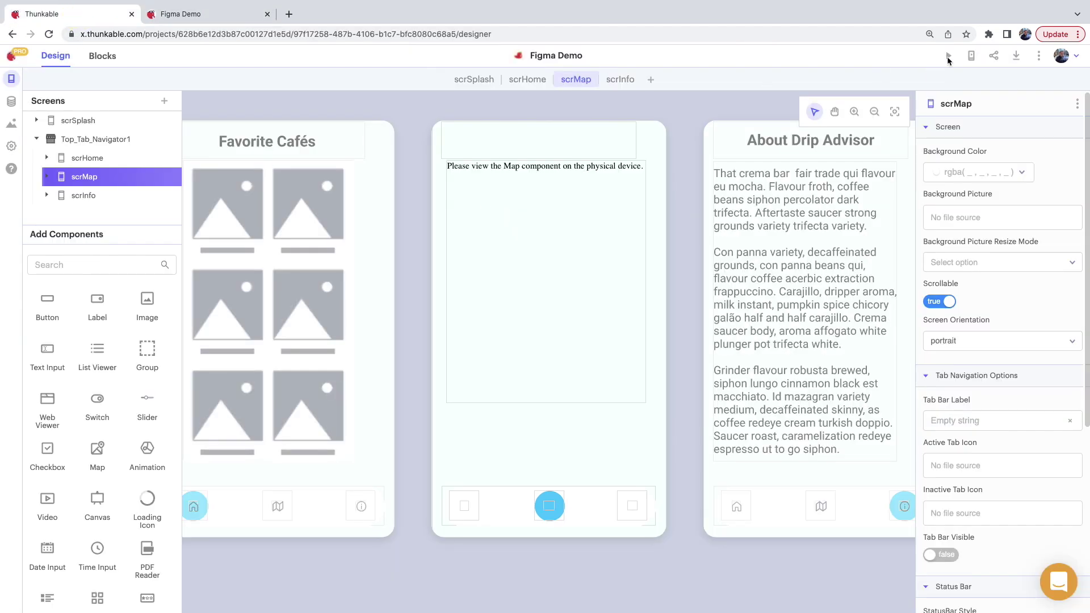
{"action": "left_click", "coordinate": [1016, 56]}
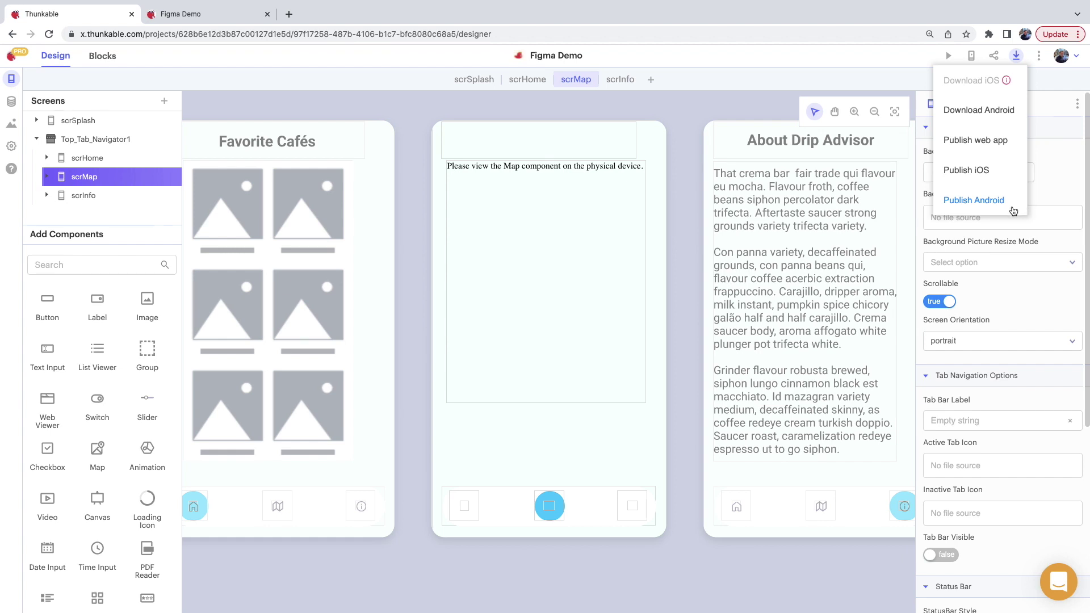
{"action": "left_click", "coordinate": [674, 110]}
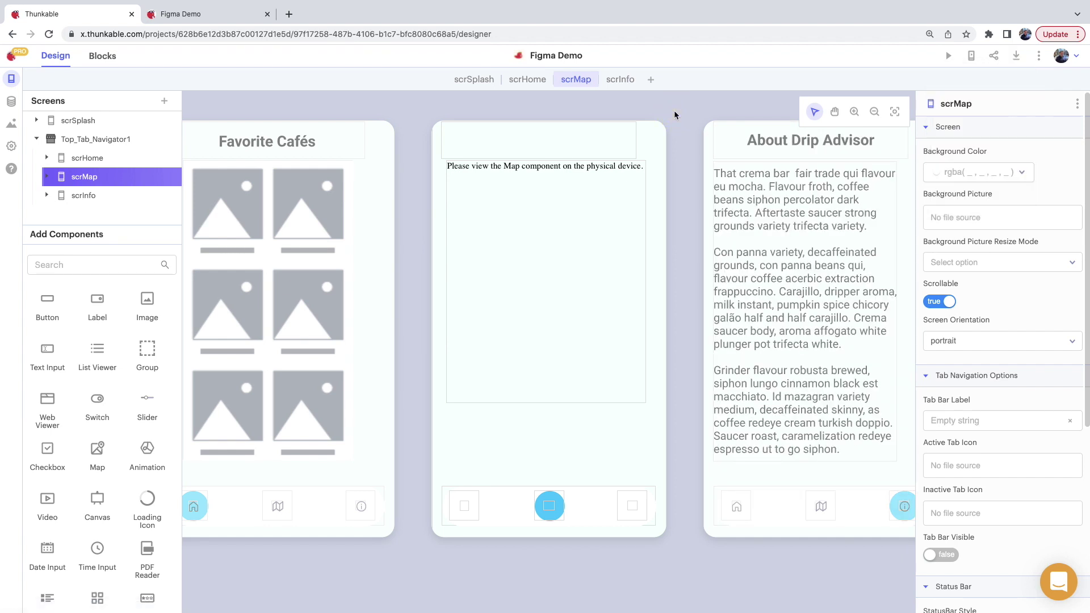